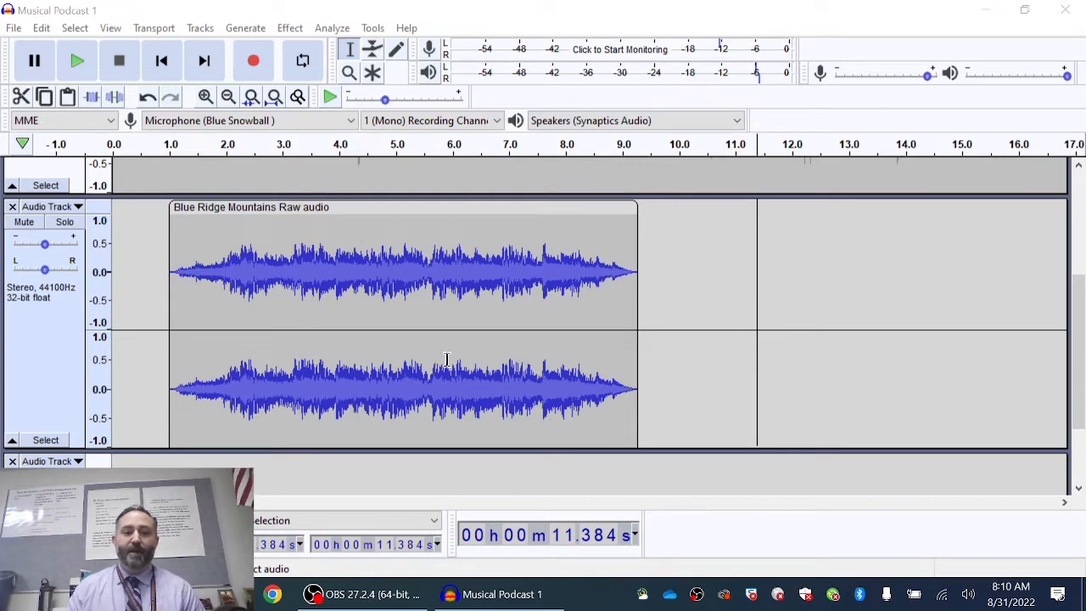
- Drag the 'Blue Ridge Mountains Raw audio' clip left so it begins at 0.0 seconds
scroll(252, 252, "up", 5)
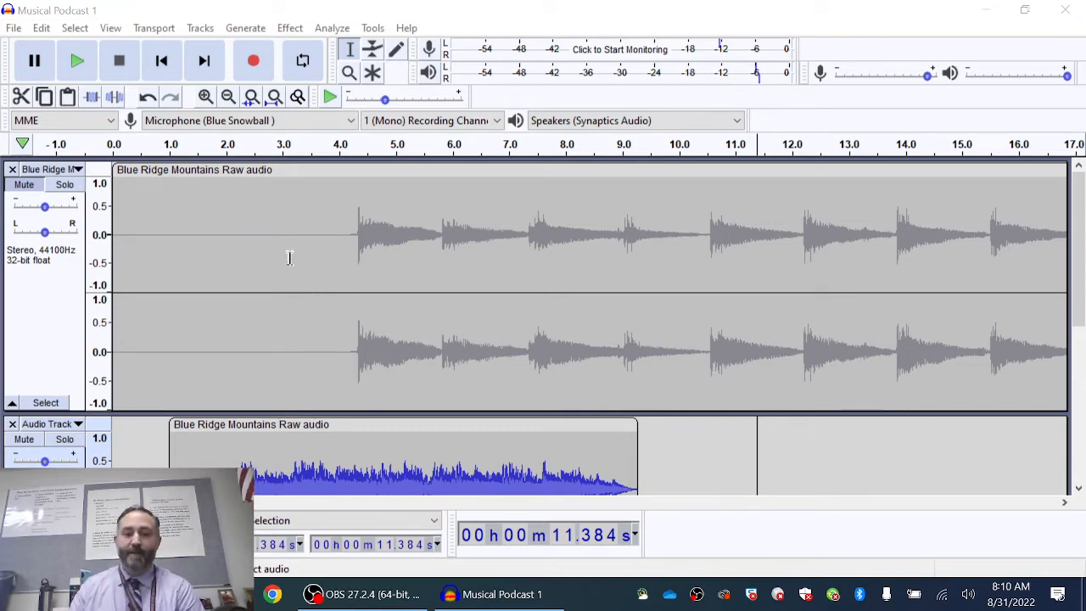
scroll(255, 263, "down", 5)
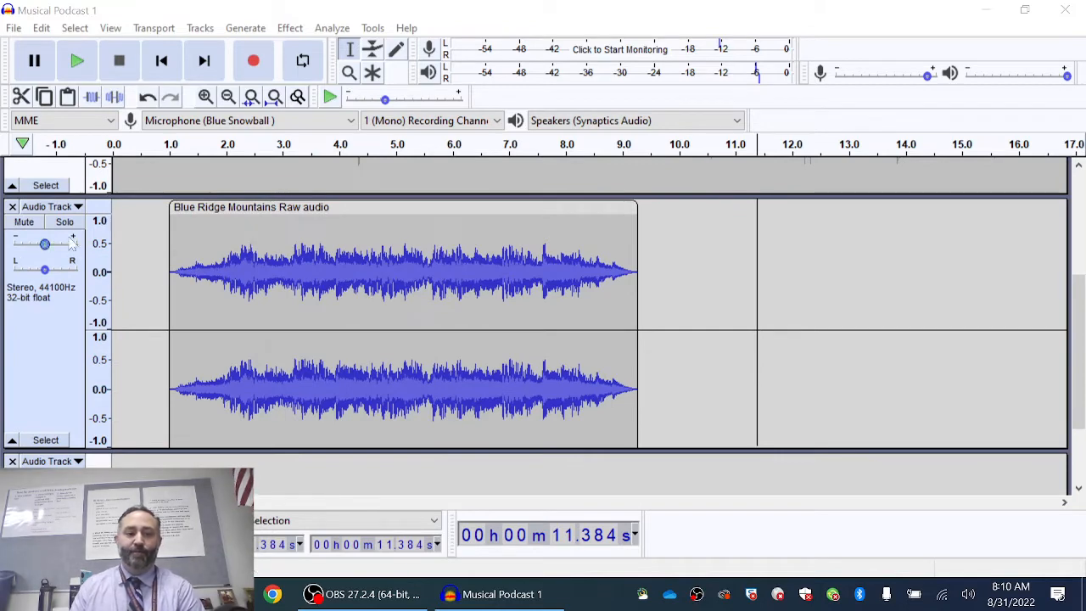
scroll(156, 376, "down", 1)
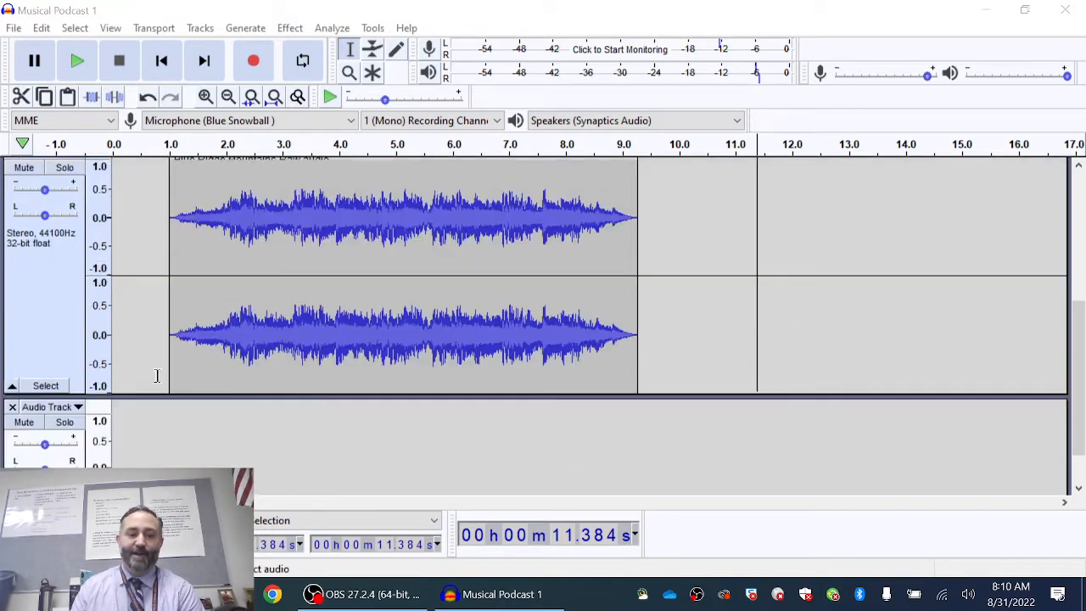
scroll(156, 376, "down", 1)
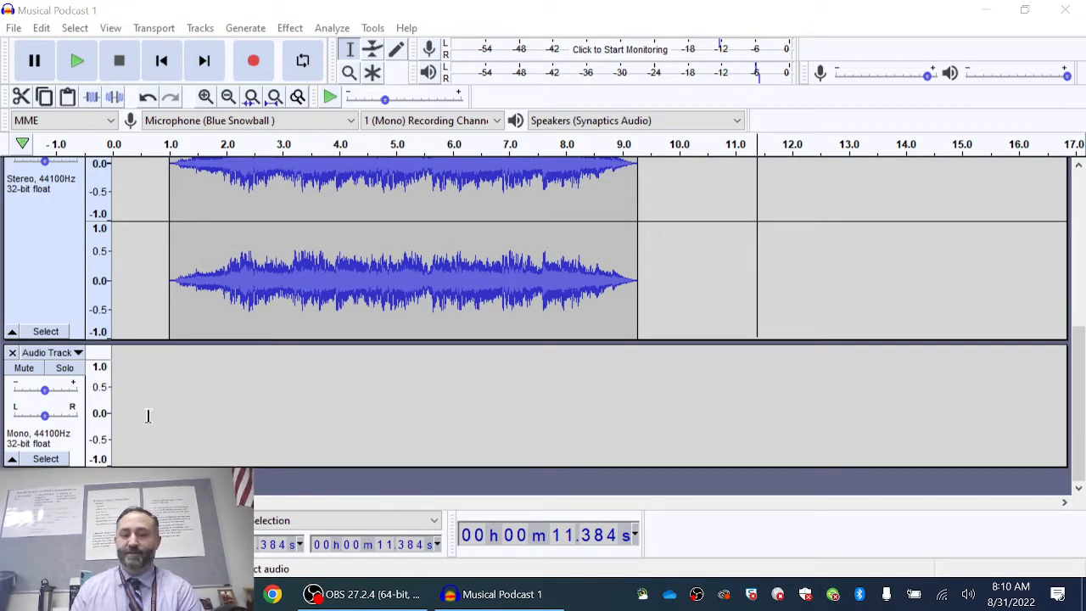
scroll(204, 427, "up", 2)
scroll(208, 428, "down", 2)
scroll(211, 429, "up", 1)
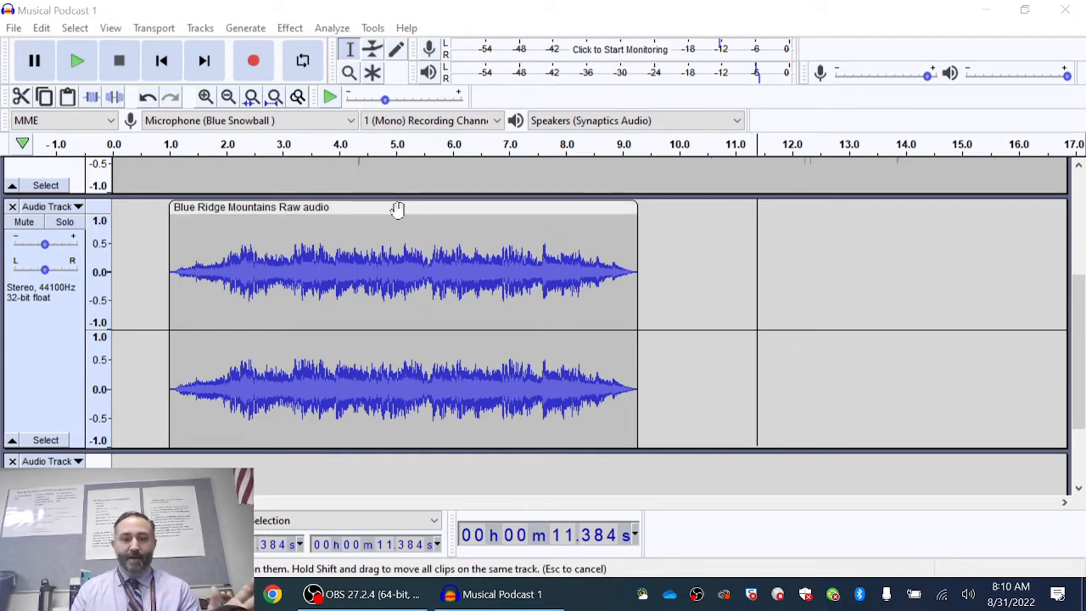
left_click_drag(397, 210, 339, 206)
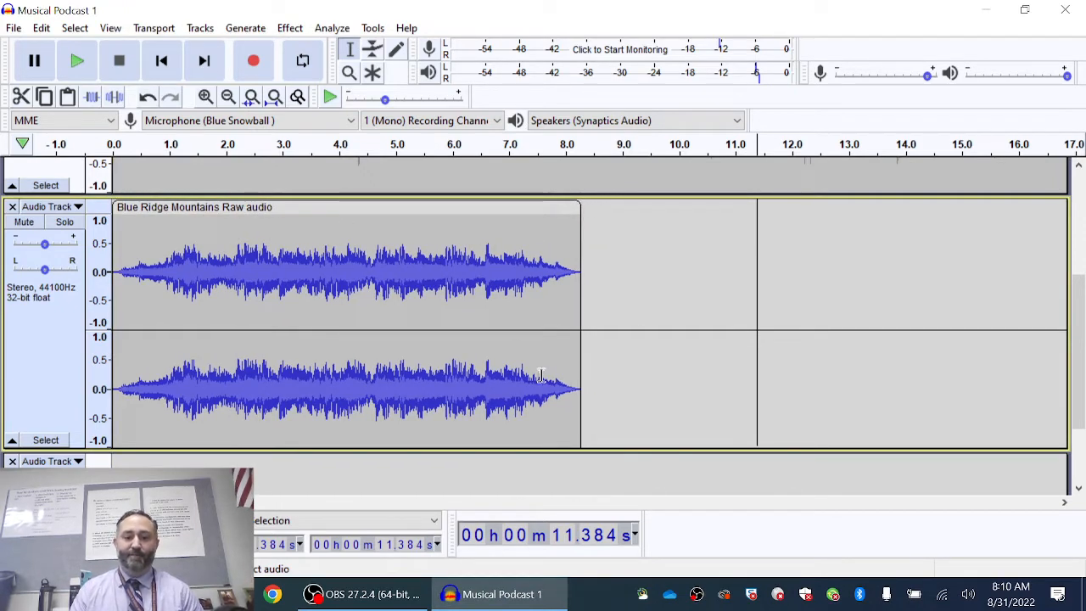
scroll(547, 389, "down", 3)
scroll(553, 402, "up", 3)
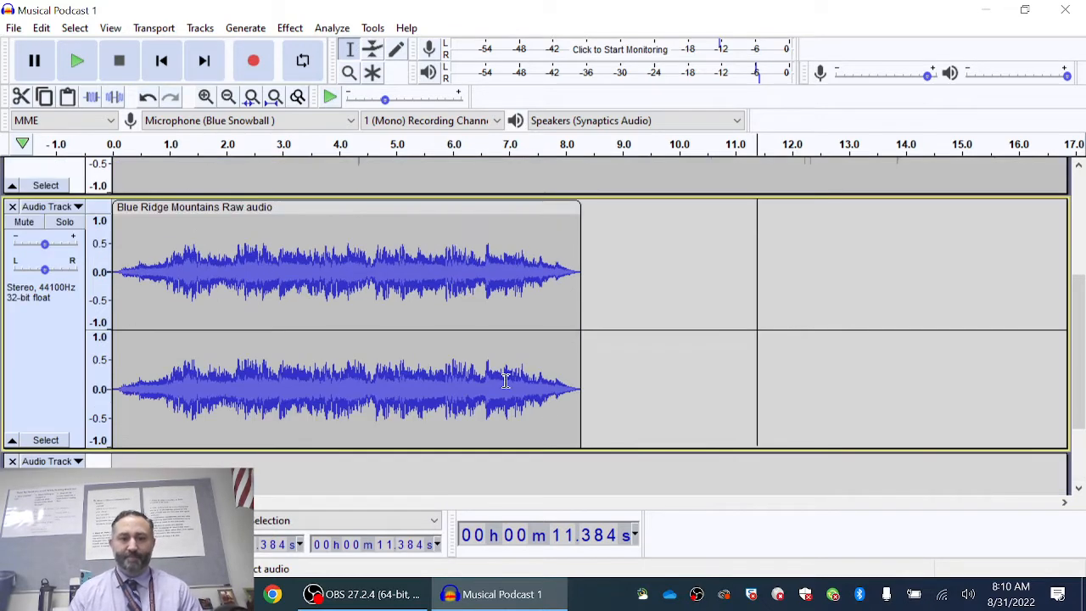
left_click(164, 62)
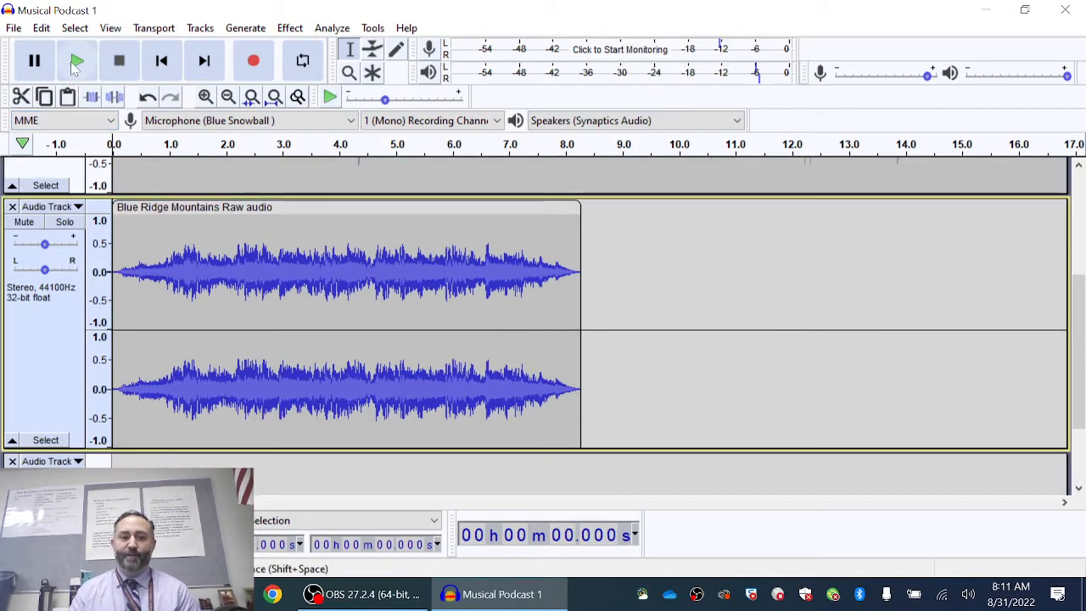
left_click(77, 62)
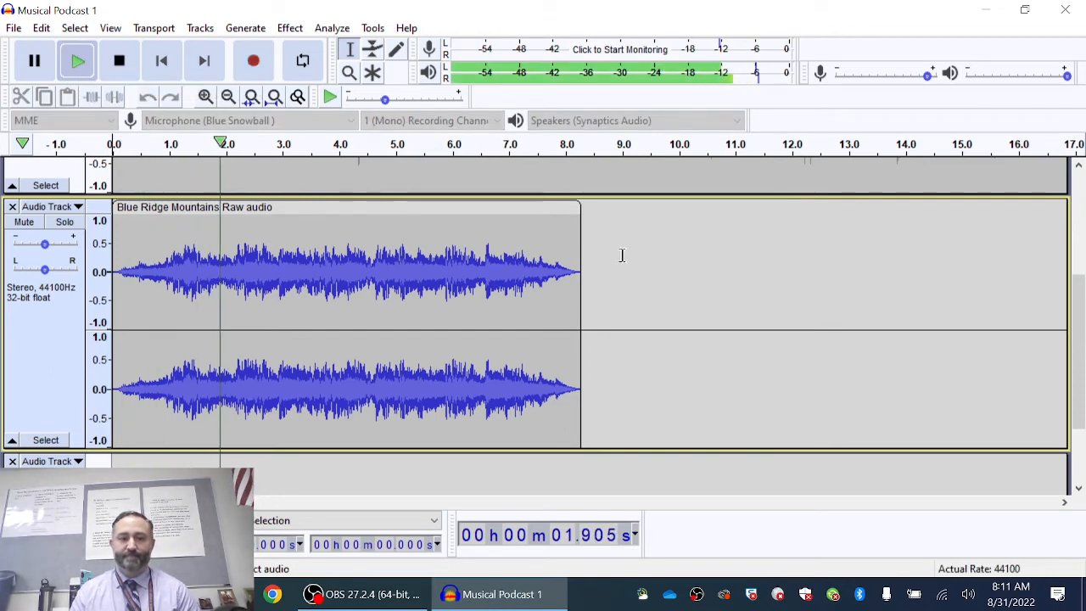
left_click(122, 66)
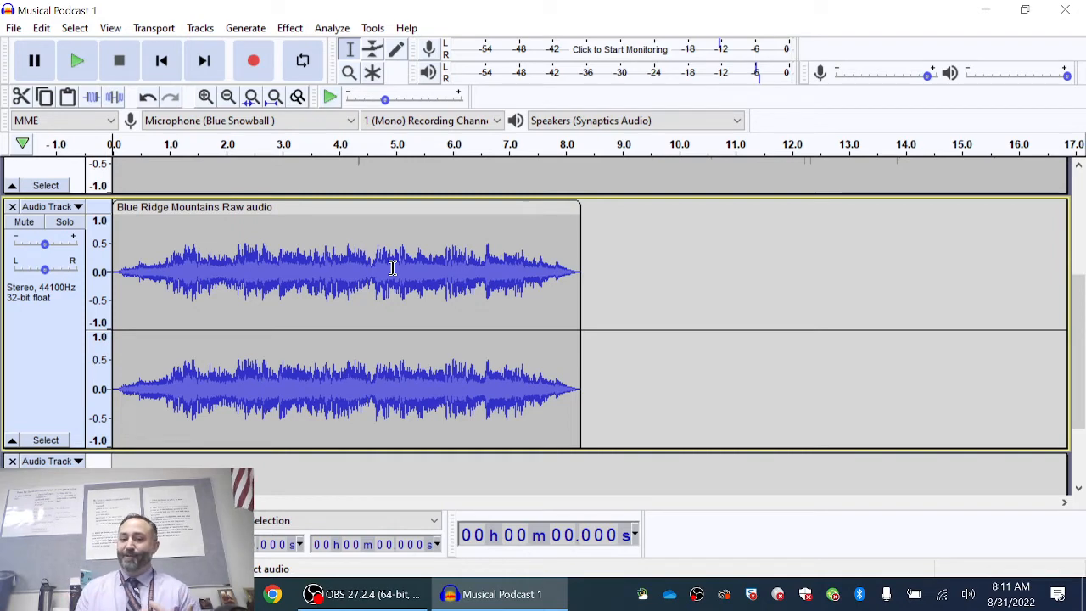
- Mute the Blue Ridge Mountains music track and confirm on playback that it stays silent
left_click(20, 225)
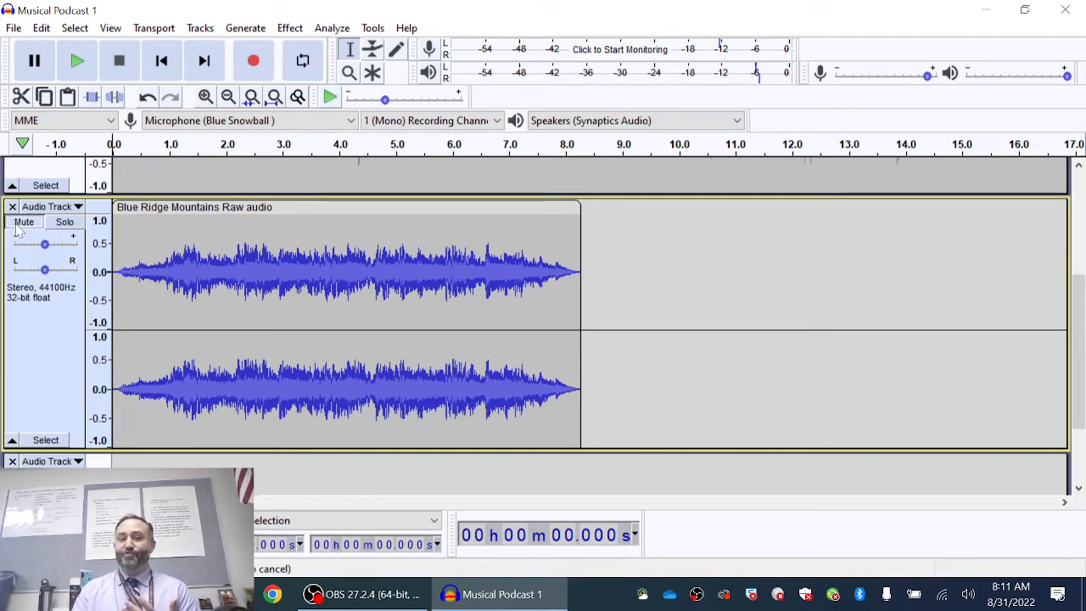
left_click(421, 157)
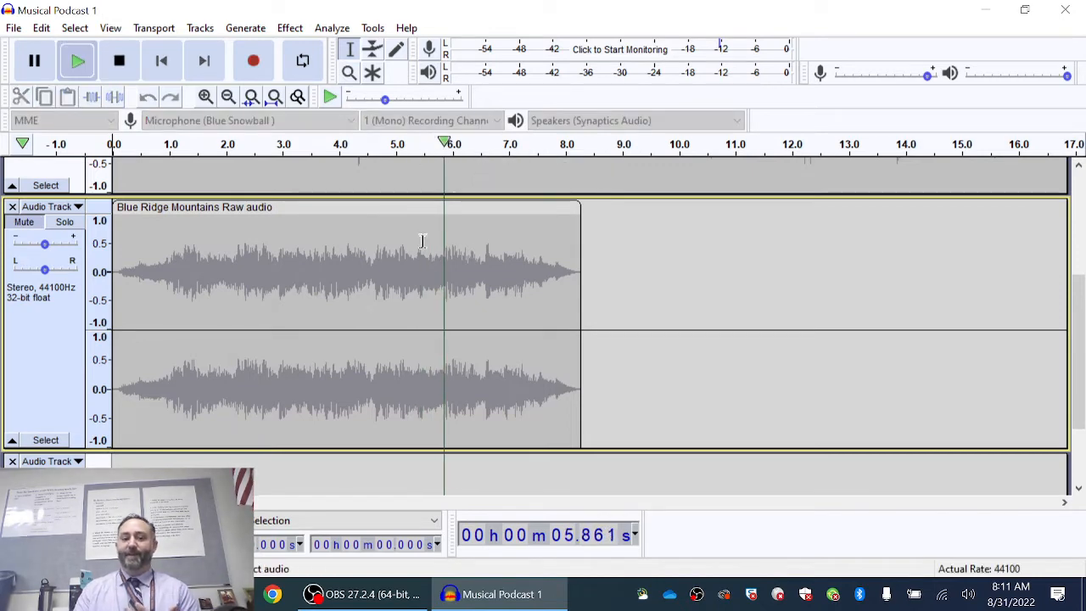
left_click(118, 60)
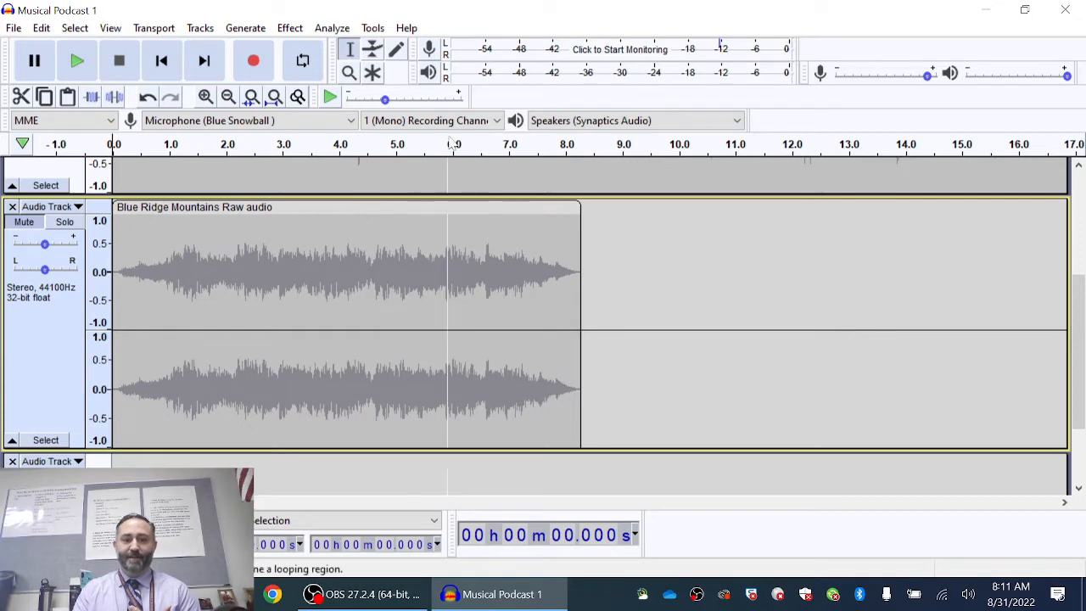
left_click(477, 473)
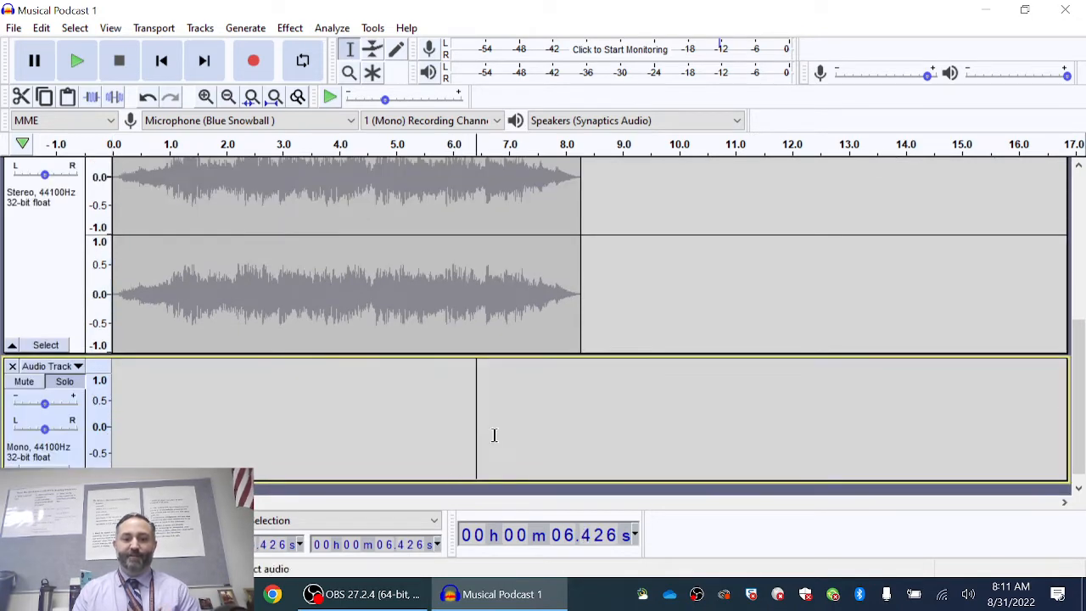
- Keep recording channels at 1 (Mono), set the start at 5.363 s, and monitor microphone levels
left_click(442, 123)
left_click(450, 138)
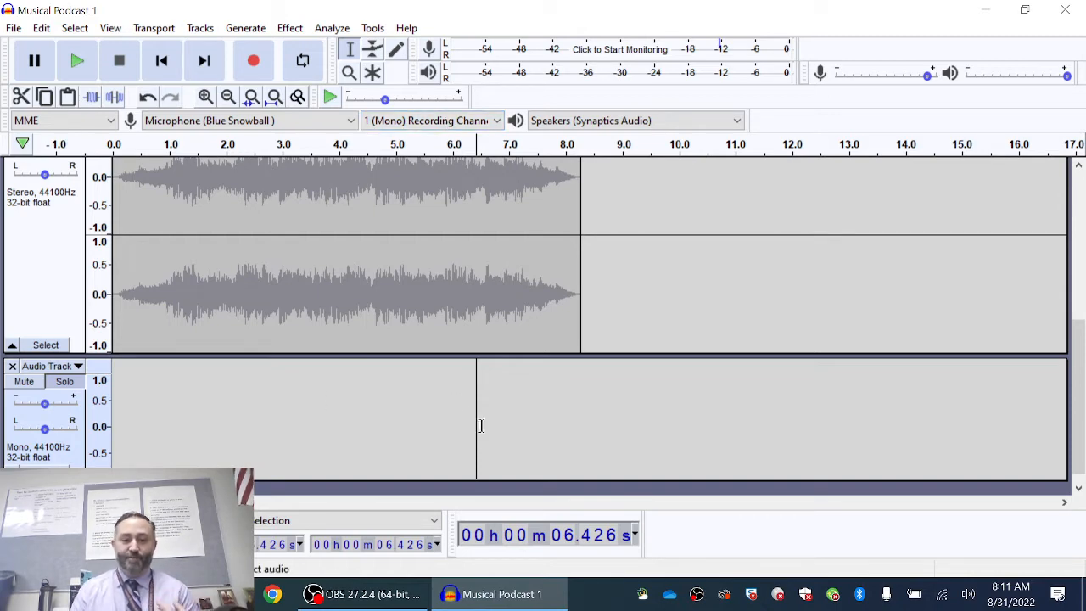
left_click(416, 408)
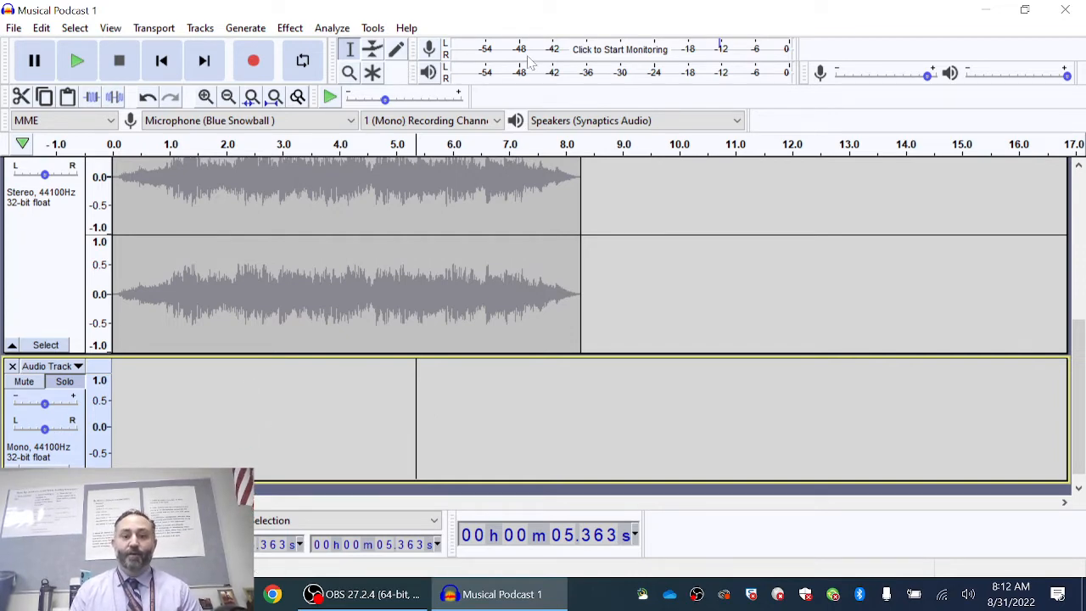
left_click(594, 53)
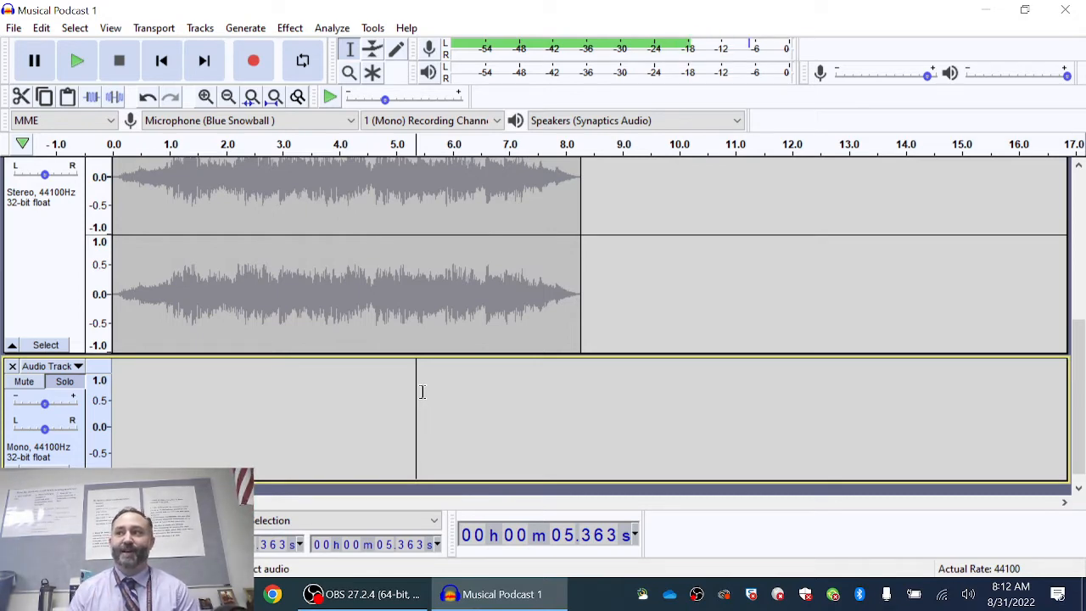
left_click(257, 64)
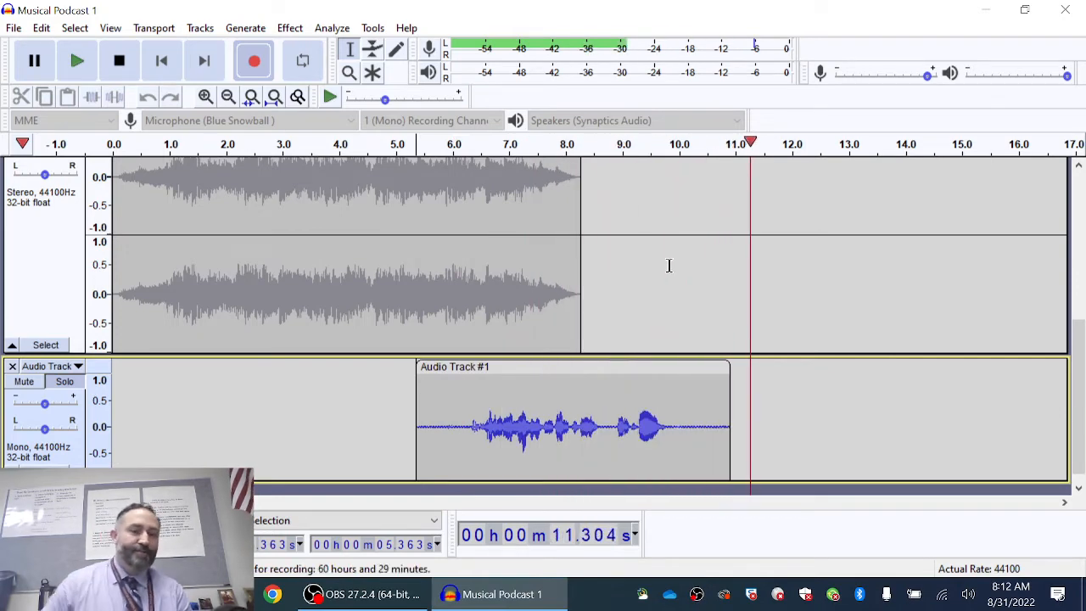
key("space")
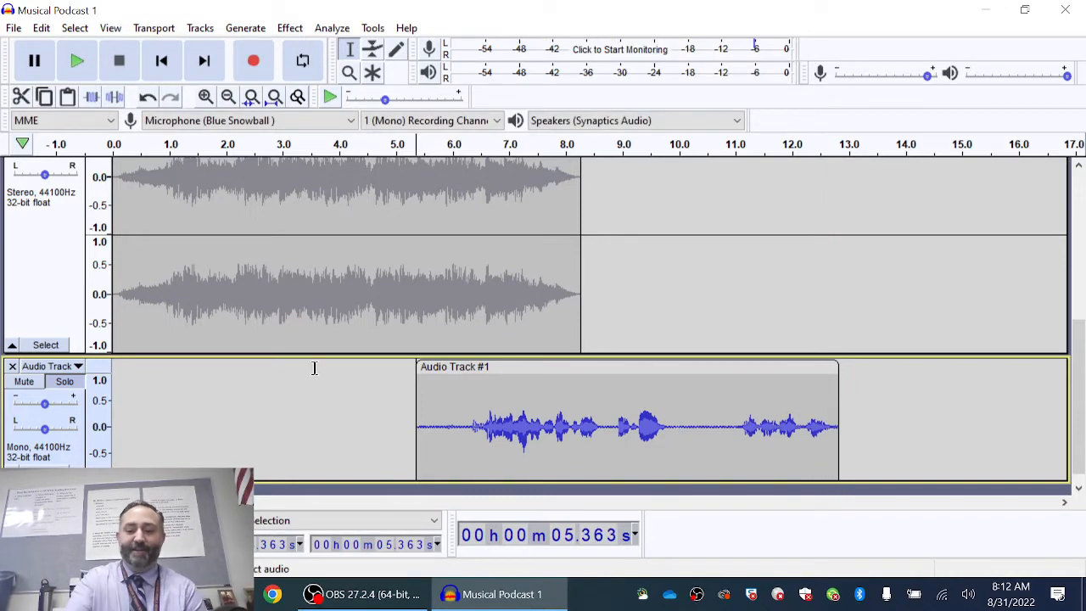
key("Delete")
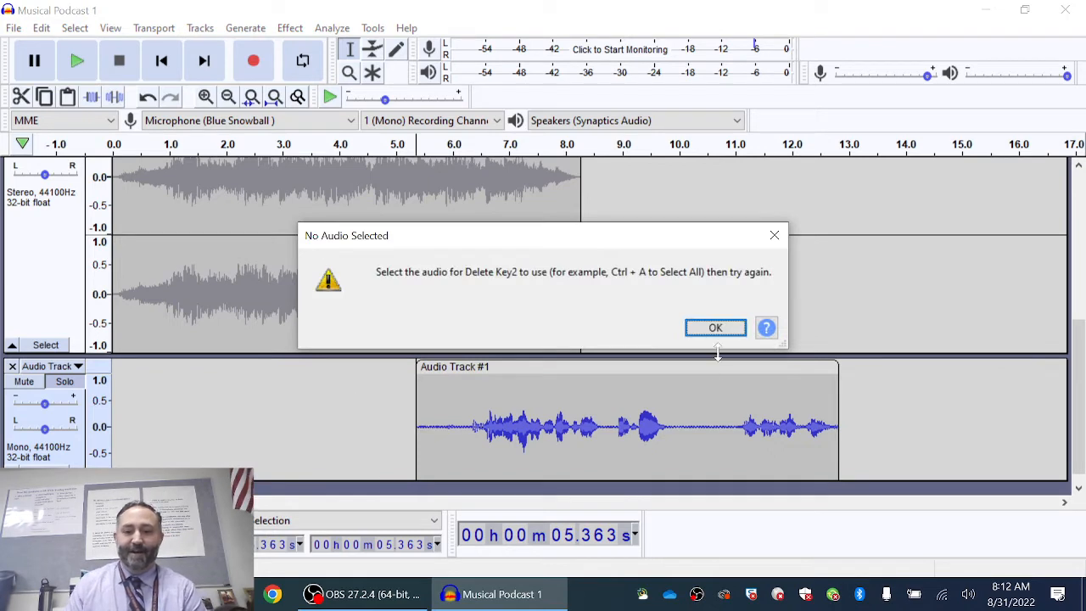
left_click(773, 238)
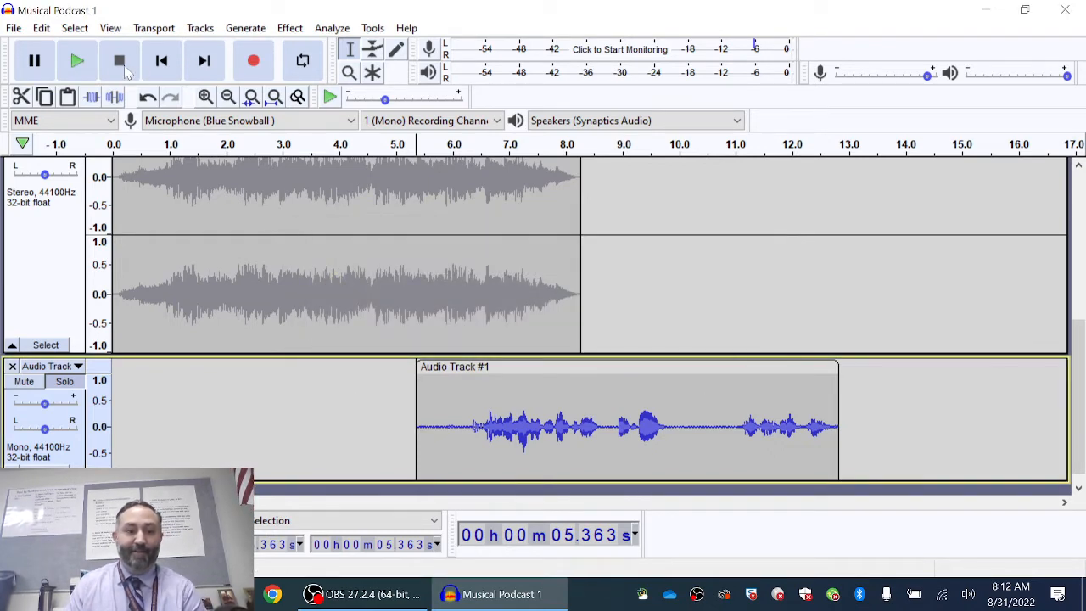
left_click(488, 367)
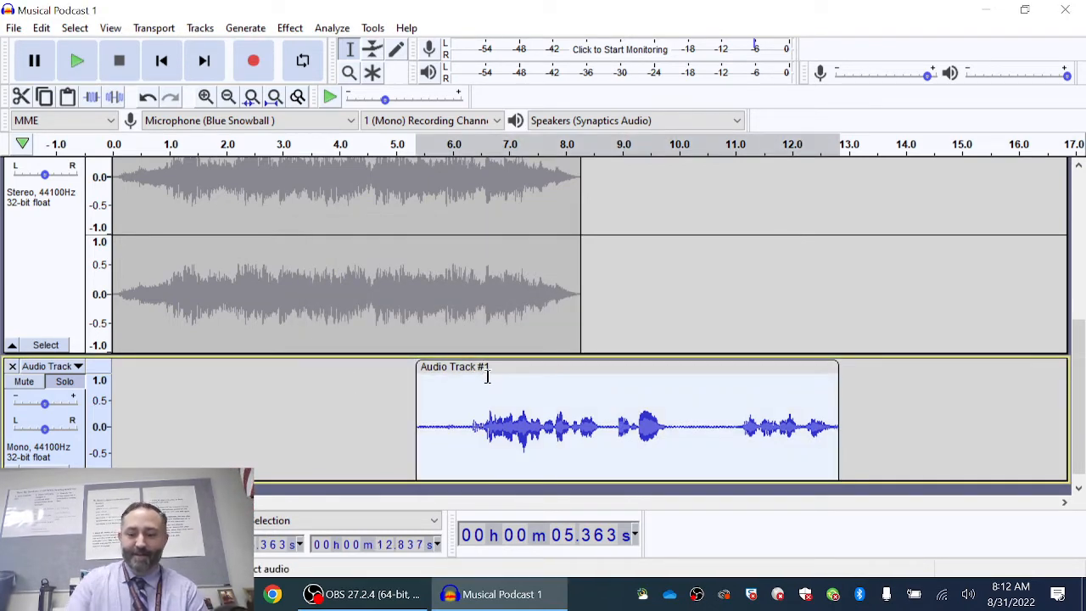
key("Delete")
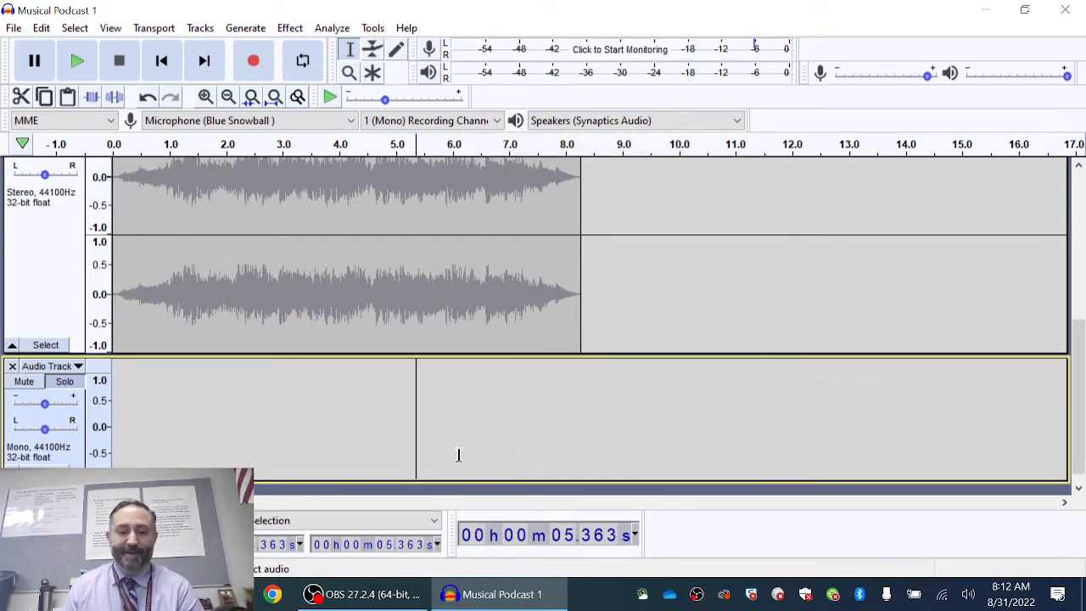
- Record a narration take on the mono track from about 5.4 s to 17.7 s
left_click(255, 65)
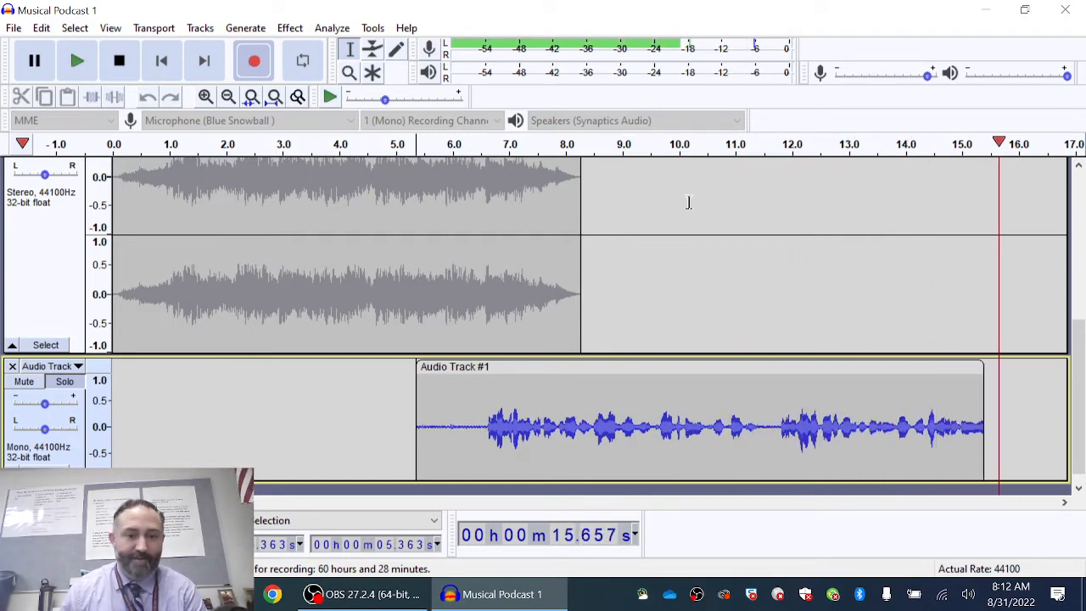
left_click(119, 60)
left_click_drag(199, 503, 131, 502)
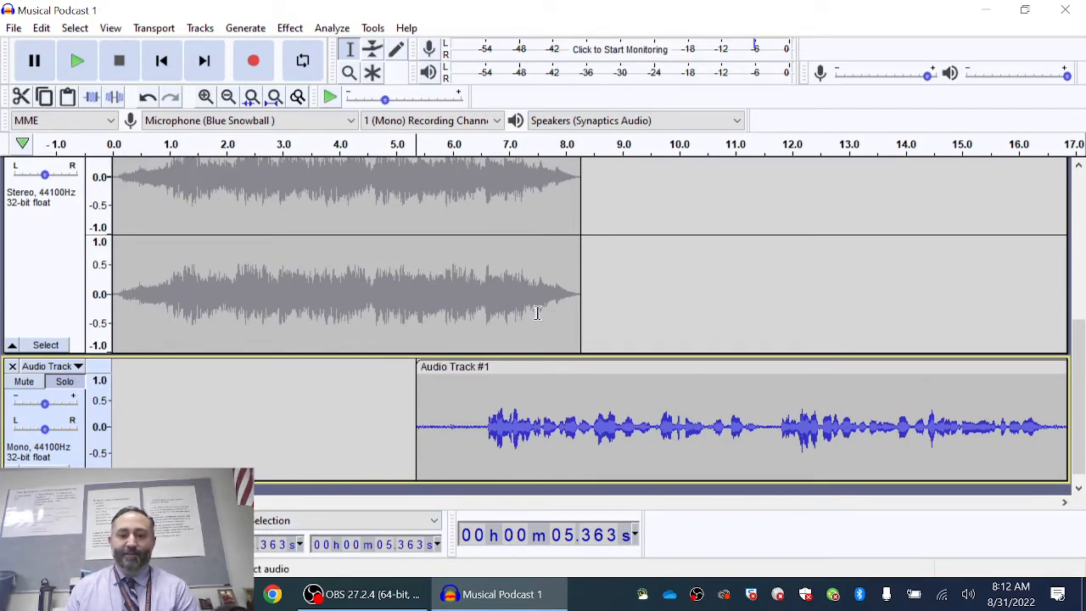
scroll(757, 337, "up", 4)
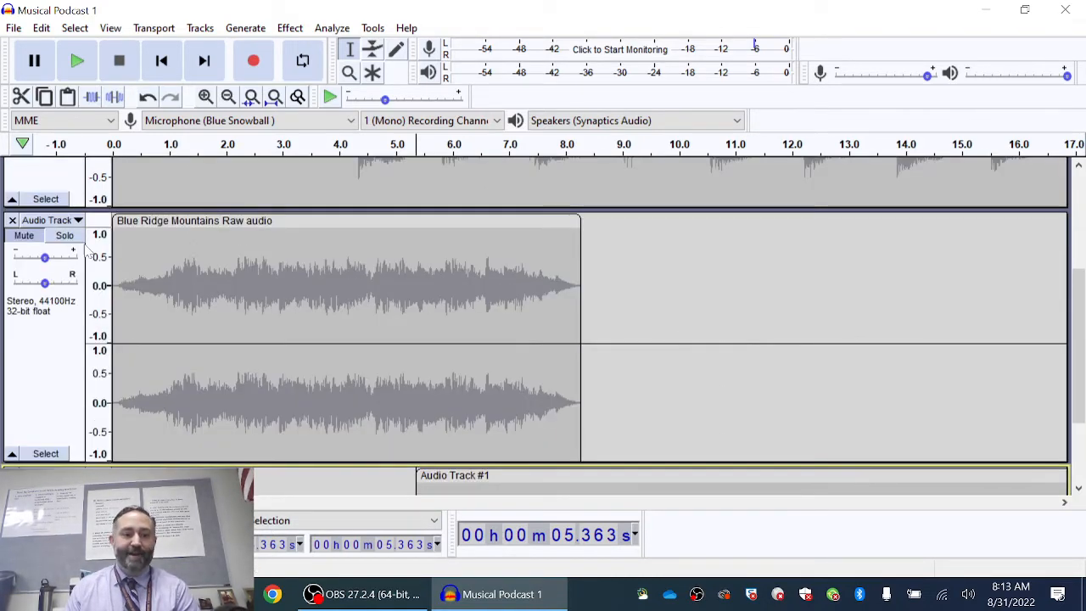
- Unmute the music track and play the music and narration together from the start
left_click(26, 244)
scroll(388, 315, "down", 1)
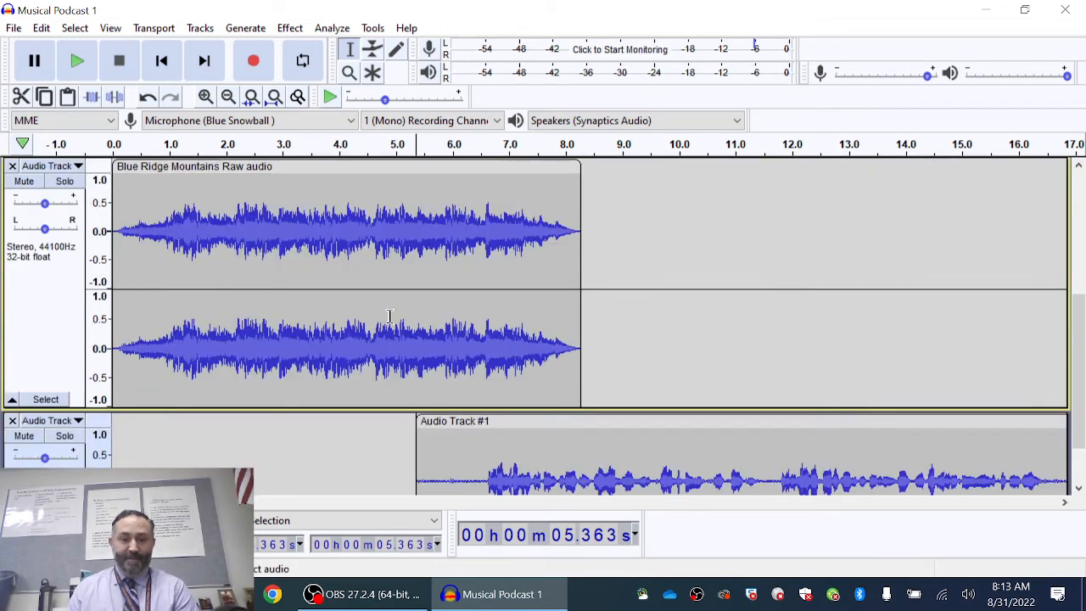
scroll(389, 315, "down", 1)
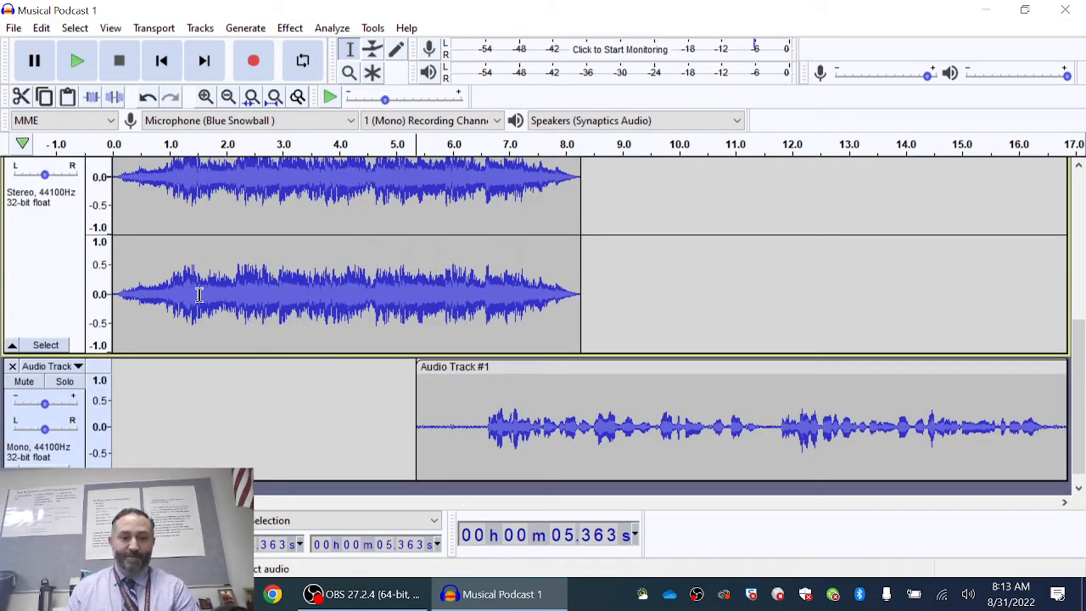
left_click(162, 62)
left_click(77, 62)
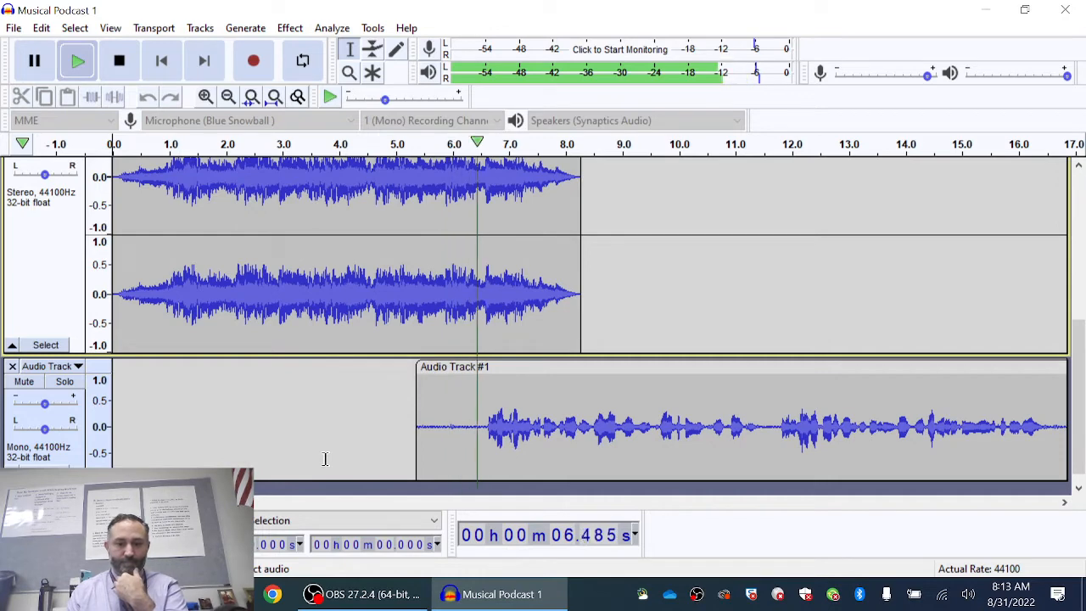
- Stop the playback of the music and narration preview
left_click(118, 60)
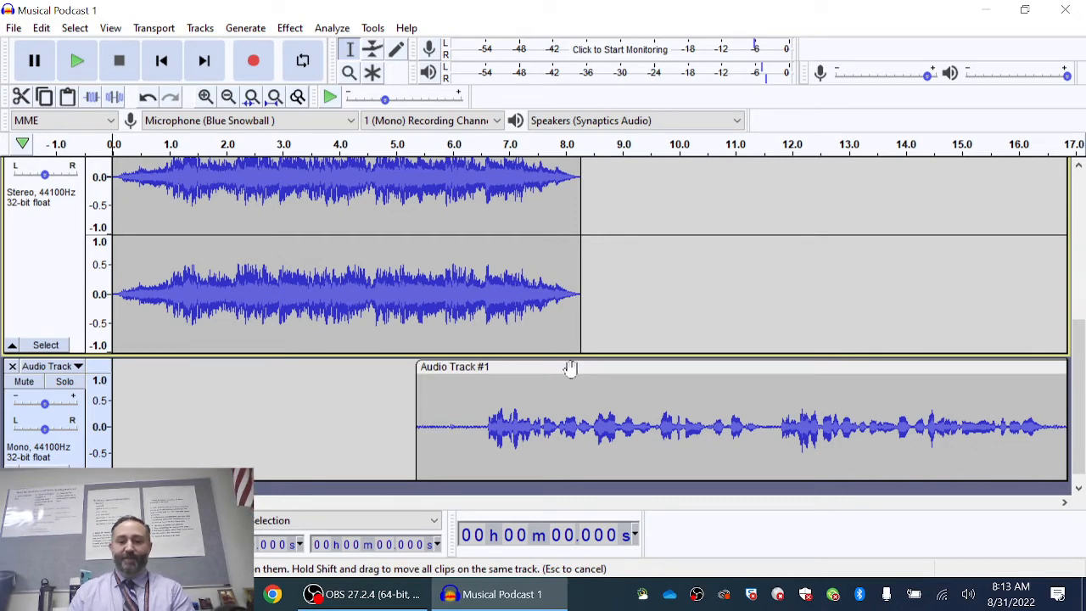
- Slide the Audio Track #1 narration clip right to start near 6.3 s and preview it
left_click_drag(570, 367, 628, 367)
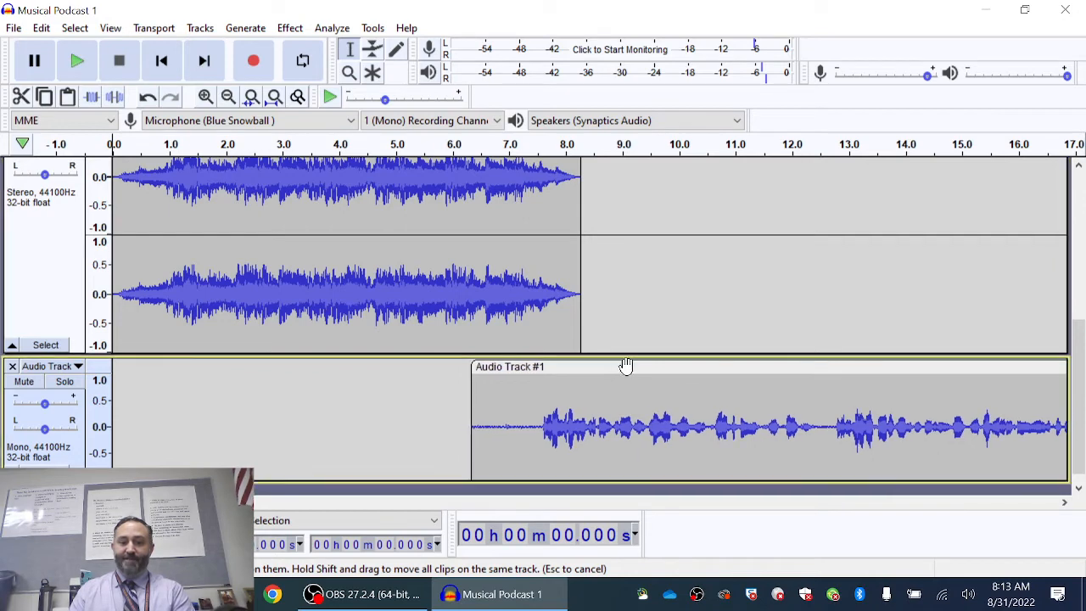
left_click(380, 146)
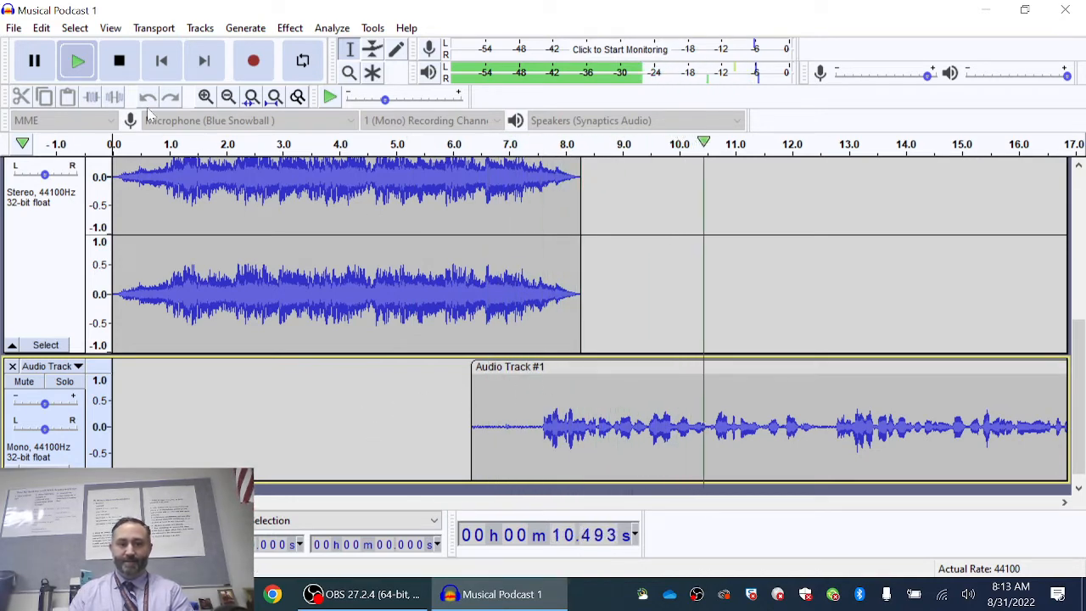
- Stop playback and select the whole Blue Ridge Mountains music clip from 0 s
left_click(119, 61)
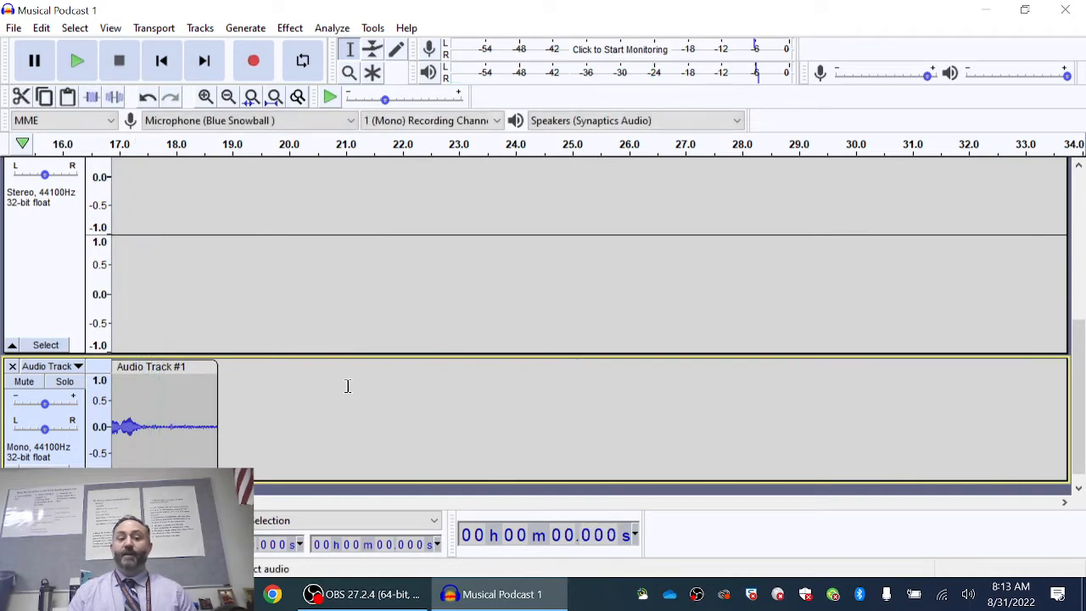
left_click_drag(182, 503, 127, 503)
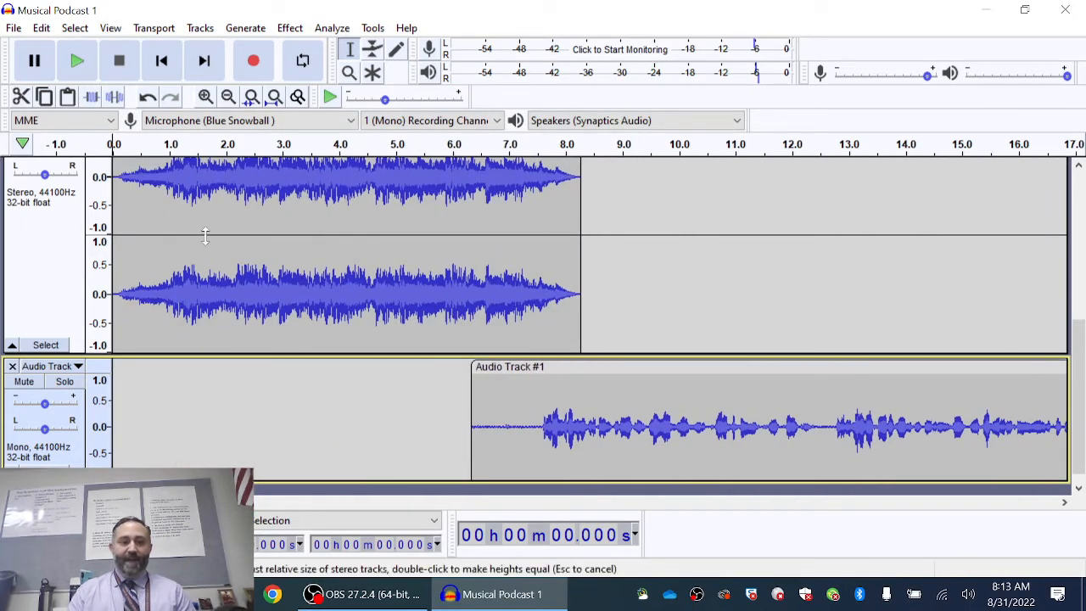
scroll(446, 297, "up", 2)
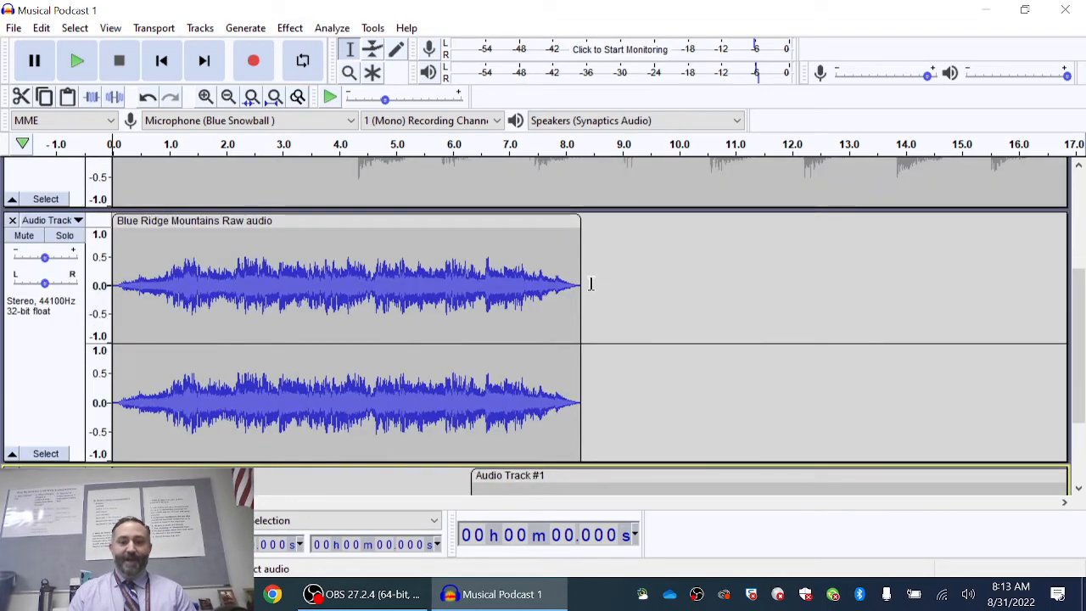
left_click_drag(580, 291, 90, 314)
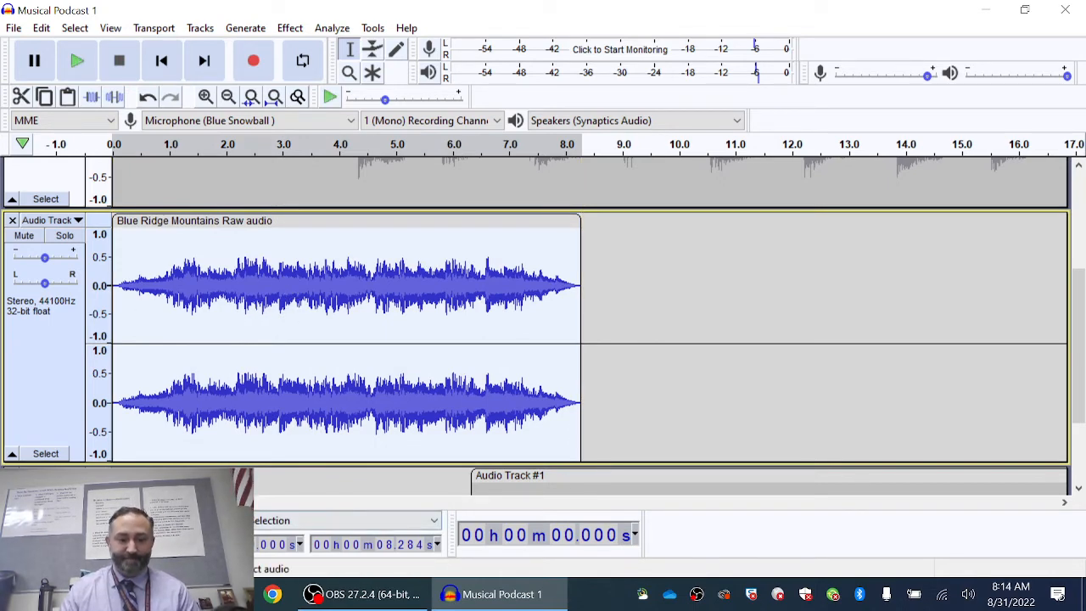
- Paste a copy of the music clip at about 16 s as 'Blue Ridge Mountains Raw audio.1'
scroll(466, 298, "right", 5)
left_click(521, 270)
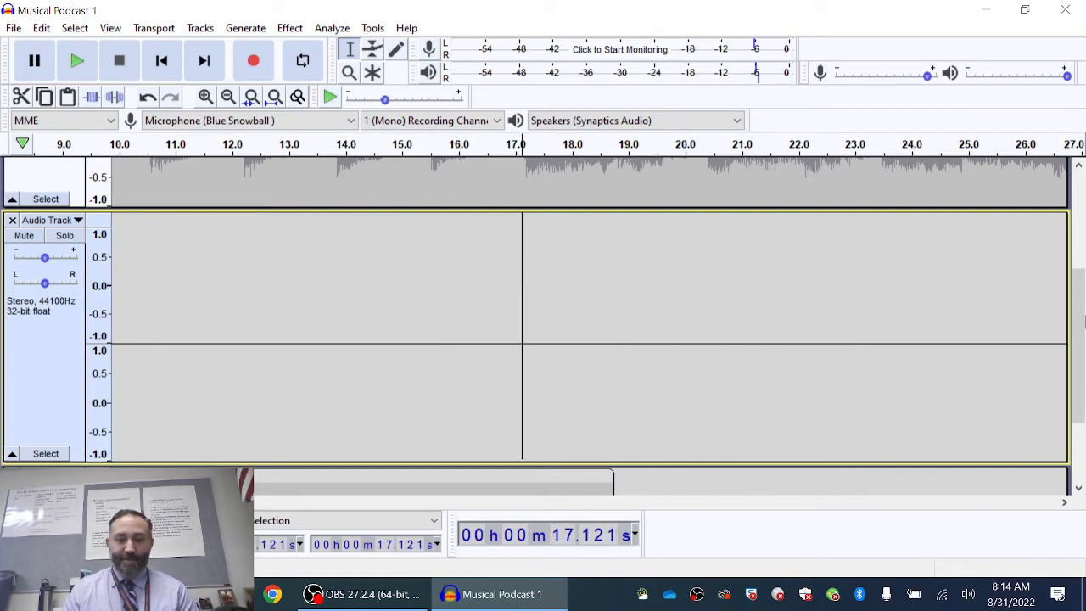
left_click_drag(1082, 299, 1050, 295)
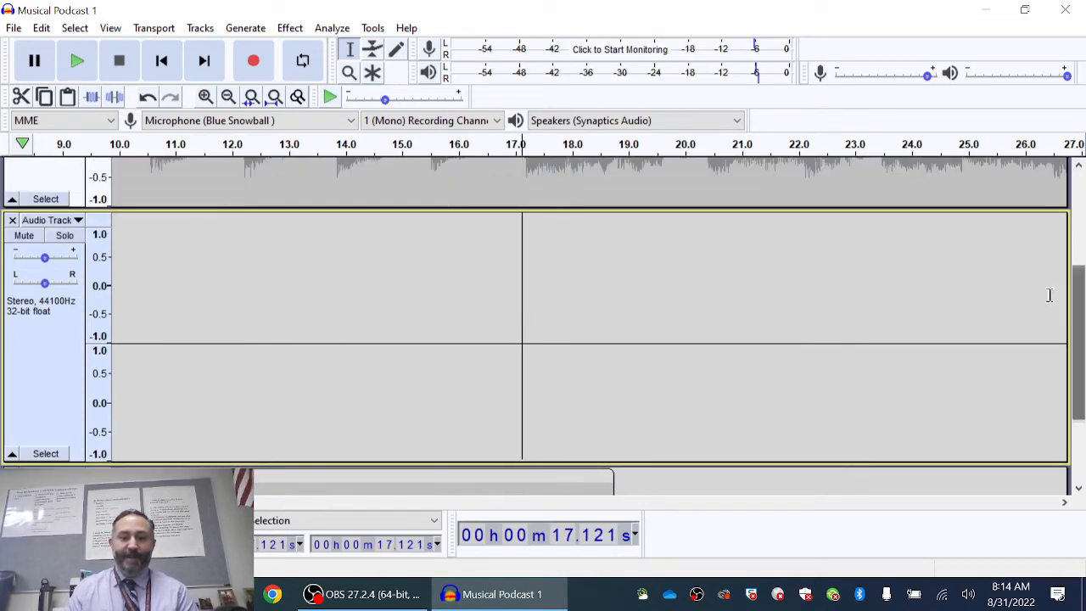
left_click(457, 252)
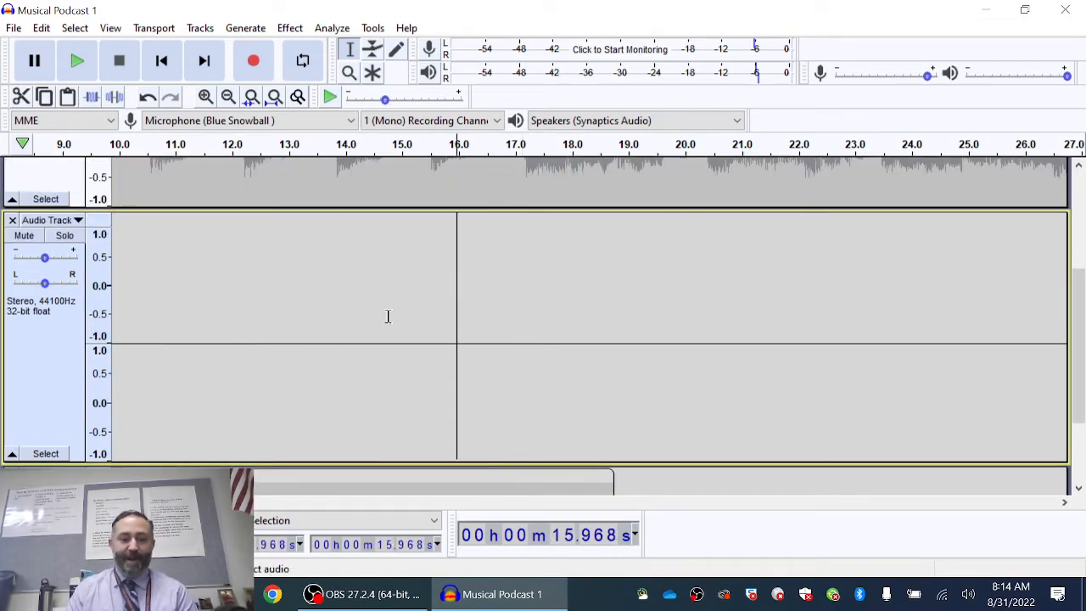
key("ctrl+v")
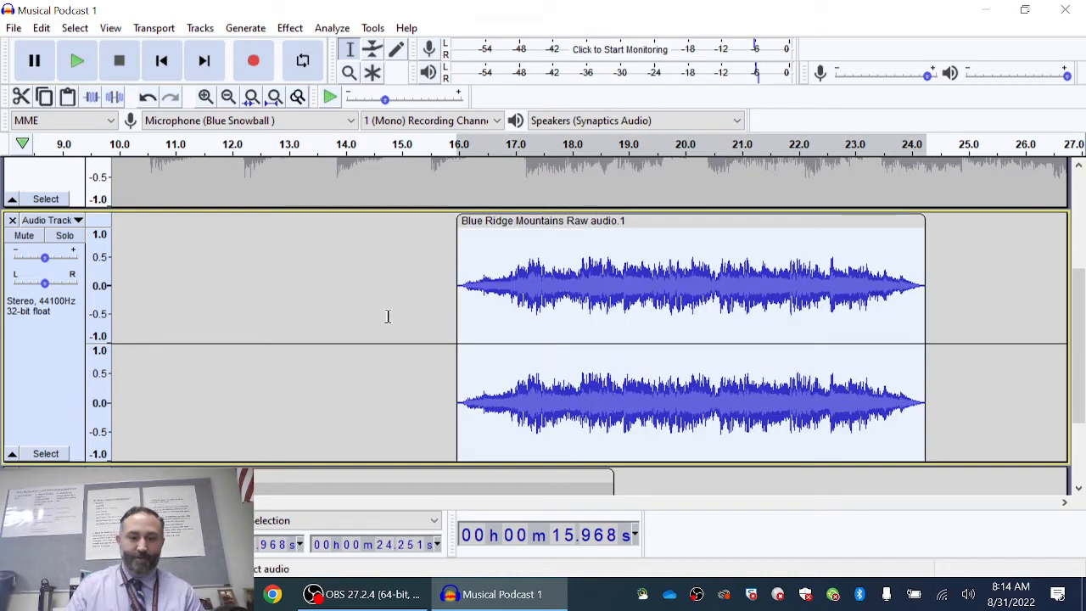
left_click_drag(1082, 340, 1082, 314)
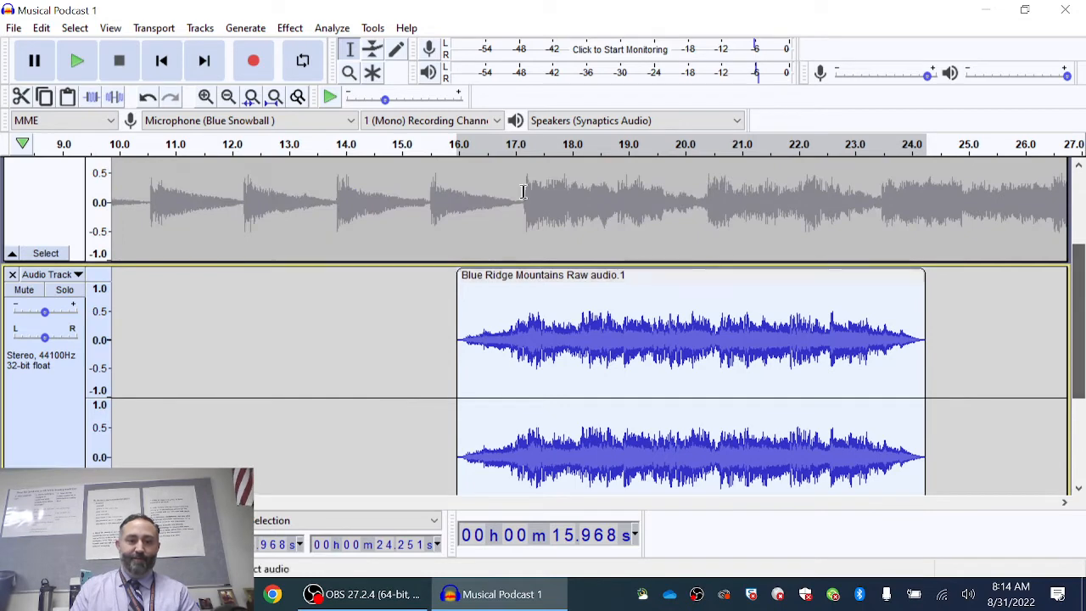
left_click(161, 60)
left_click_drag(1082, 274, 1082, 358)
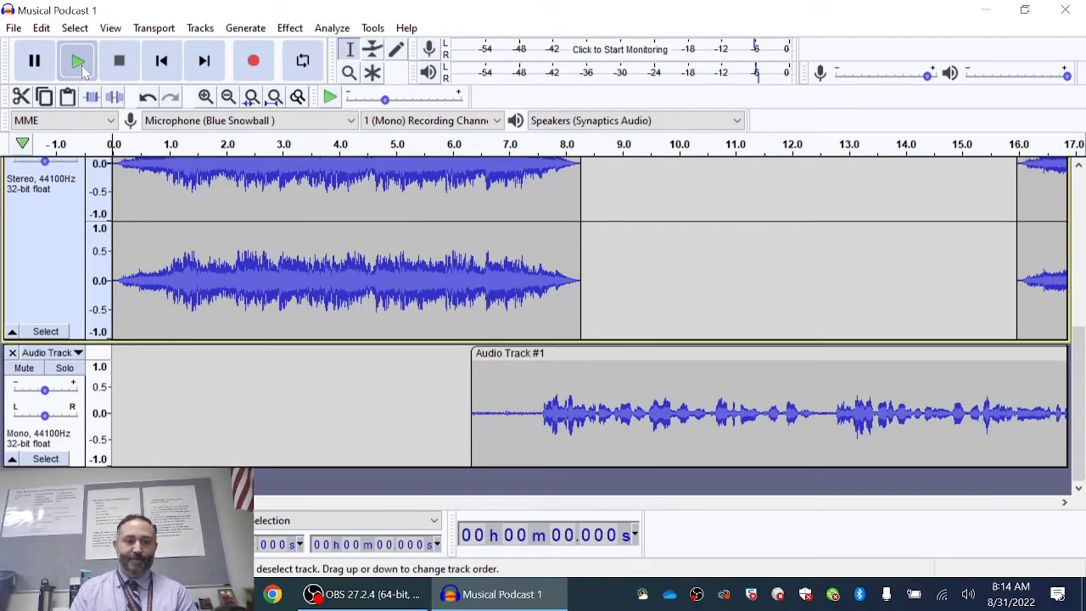
left_click(77, 63)
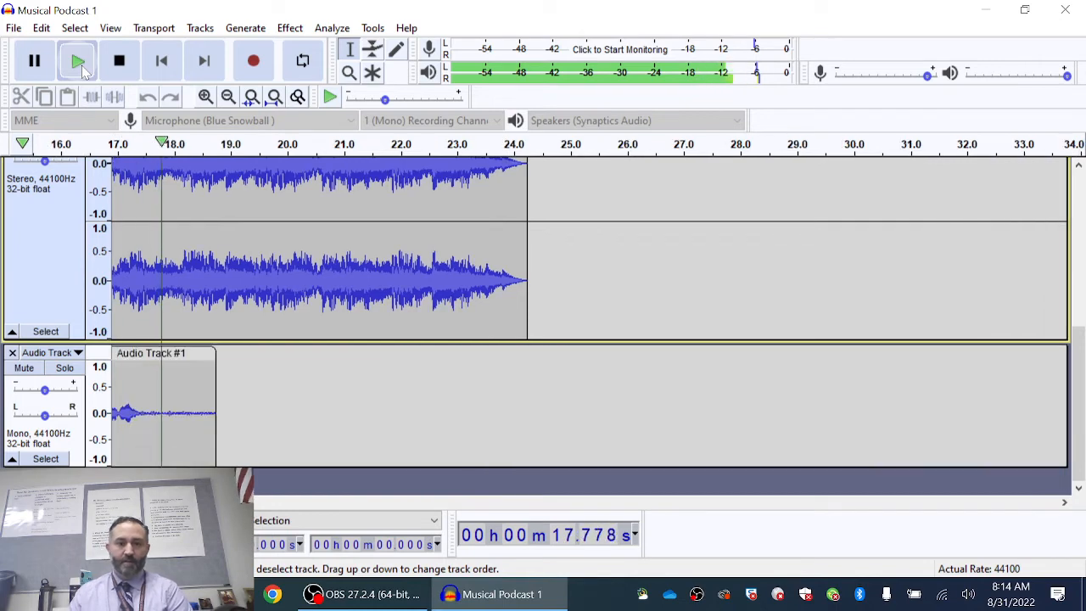
left_click(119, 60)
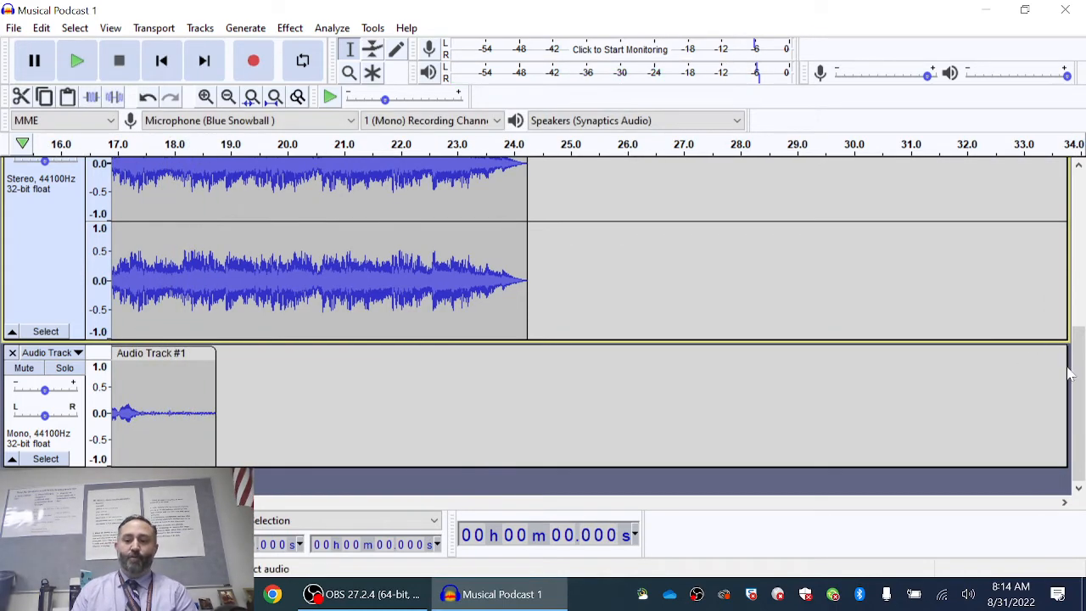
left_click_drag(1071, 373, 1072, 314)
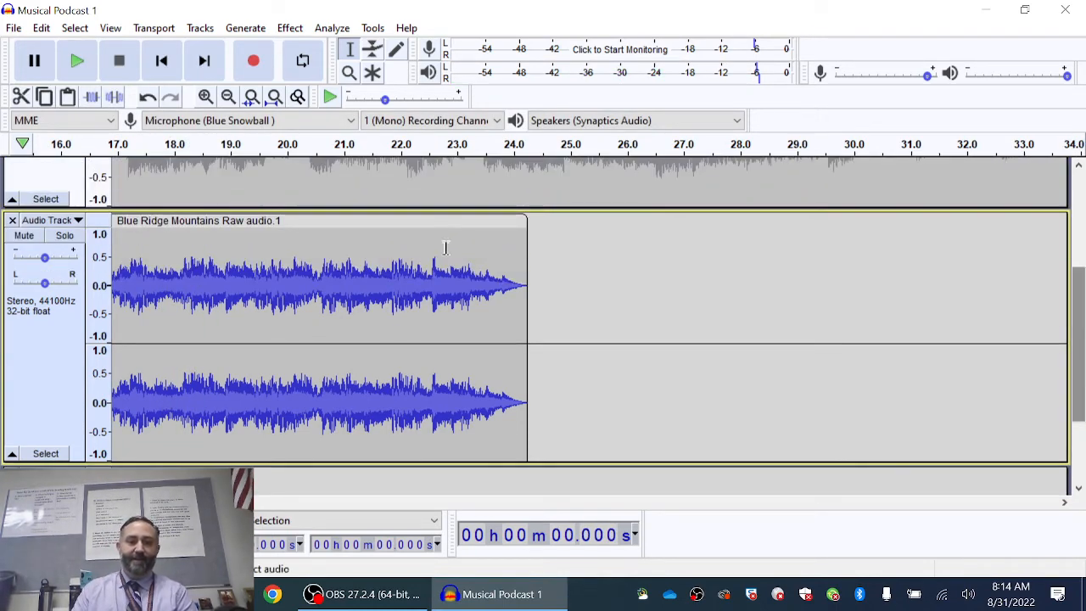
- Move the 'Blue Ridge Mountains Raw audio.1' copy to start at 16.717 s and play it
left_click(289, 273)
left_click(304, 223)
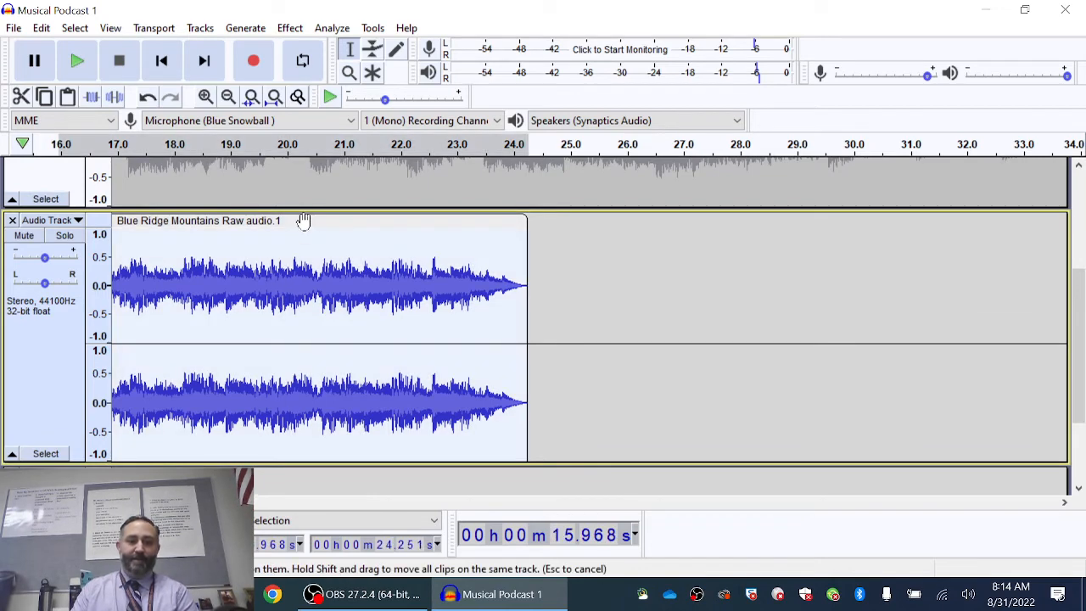
left_click_drag(304, 224, 348, 224)
scroll(240, 265, "left", 6)
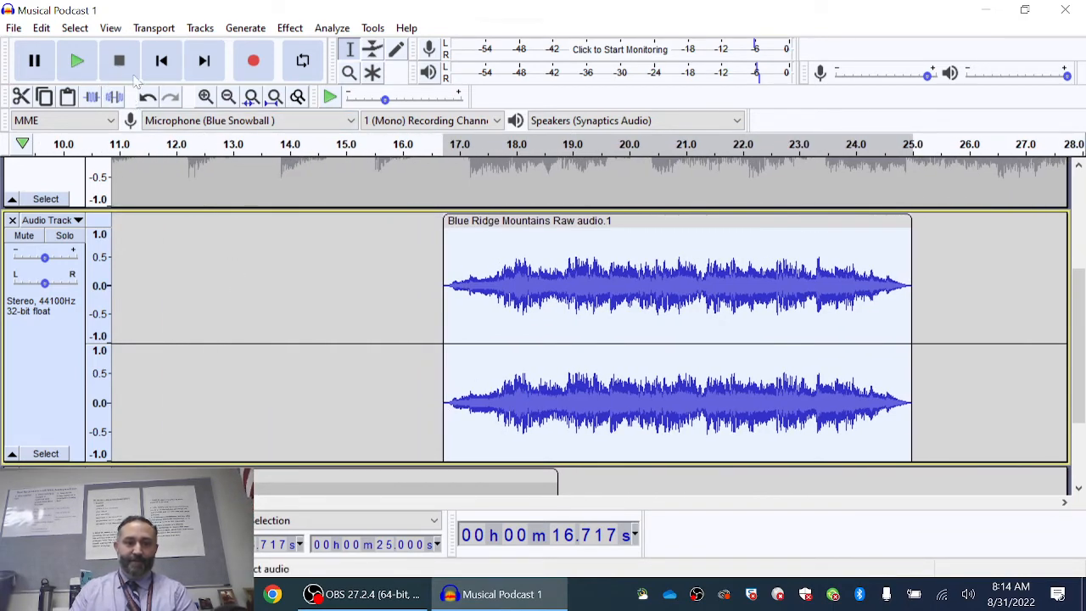
left_click(336, 139)
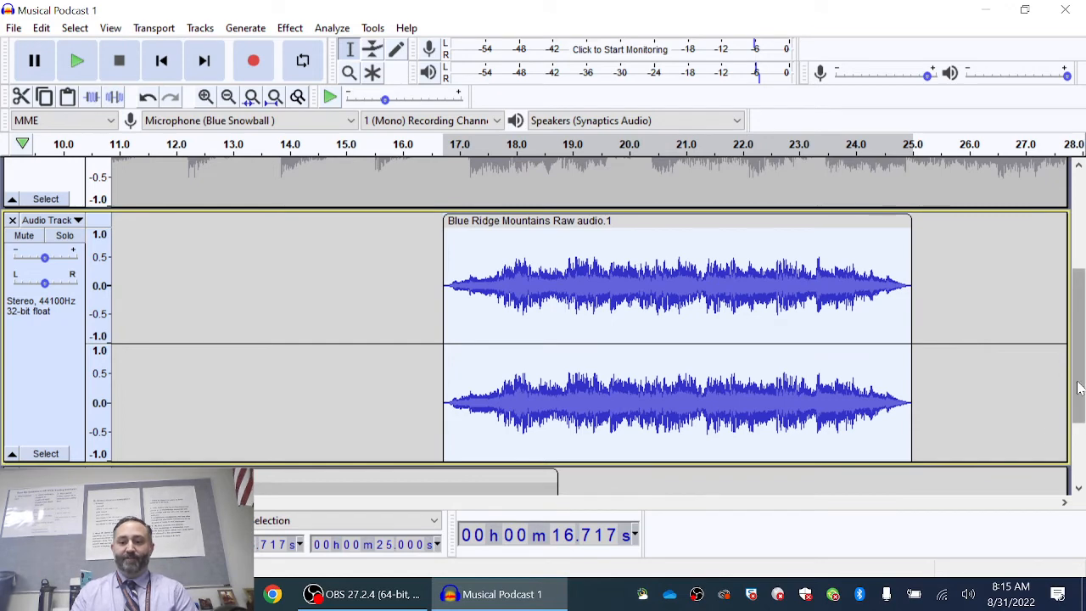
left_click_drag(1080, 370, 1085, 461)
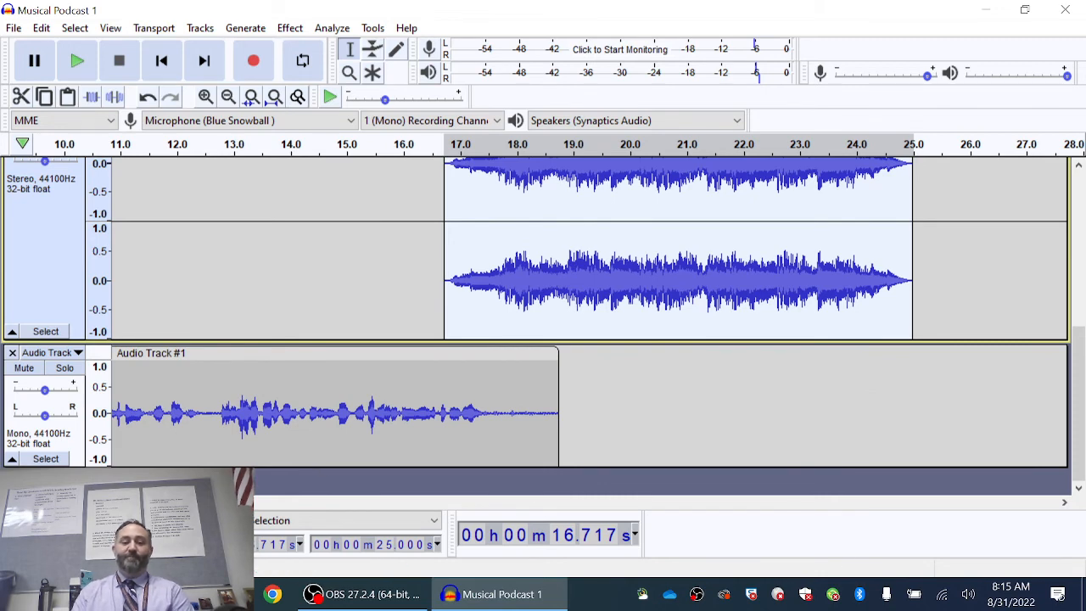
scroll(589, 311, "left", 14)
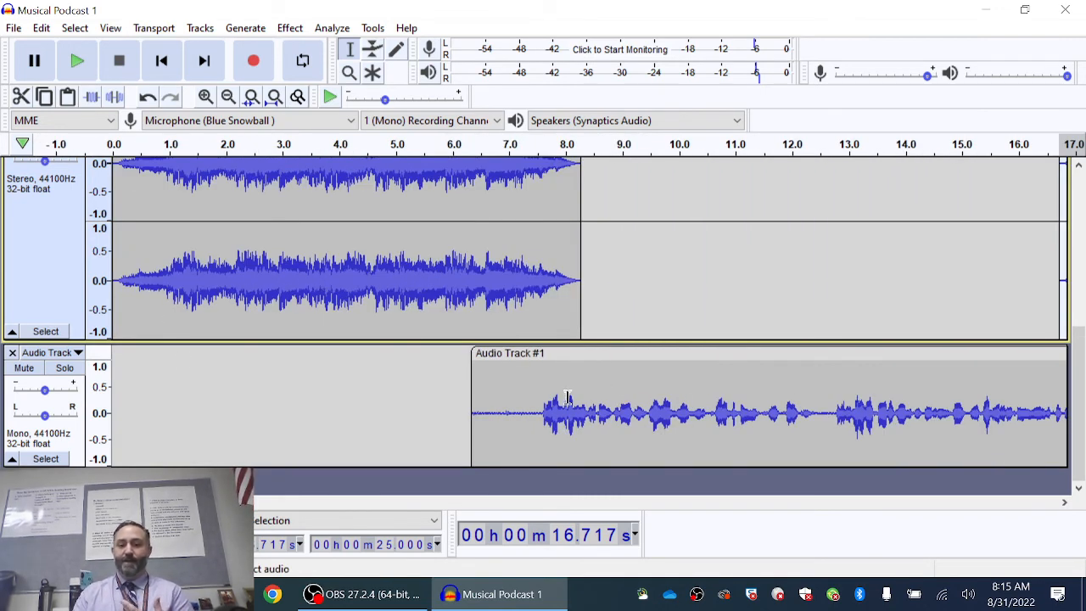
left_click(389, 424)
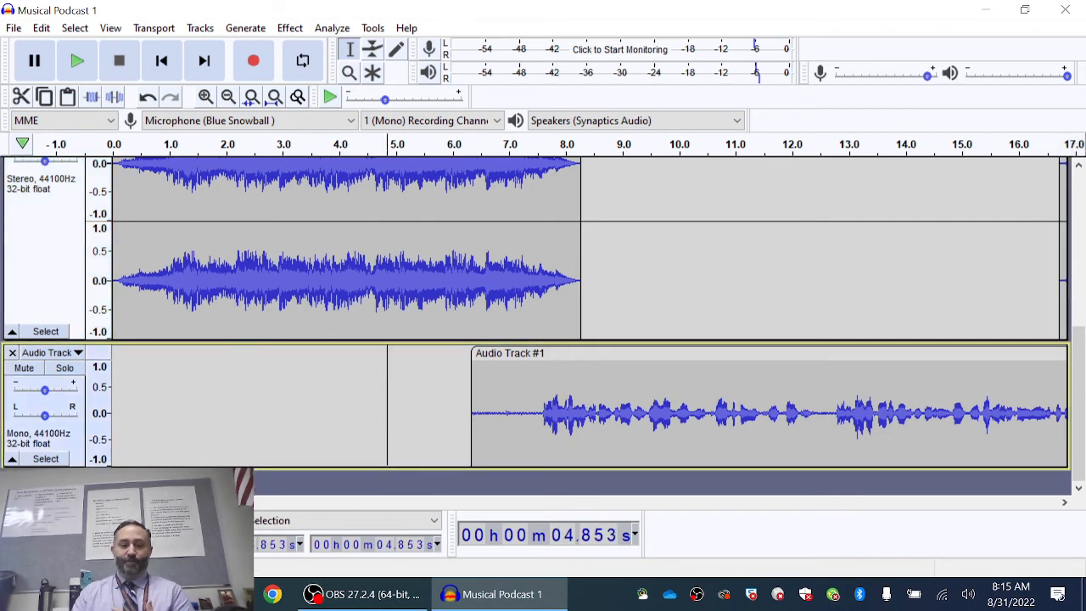
scroll(369, 433, "right", 13)
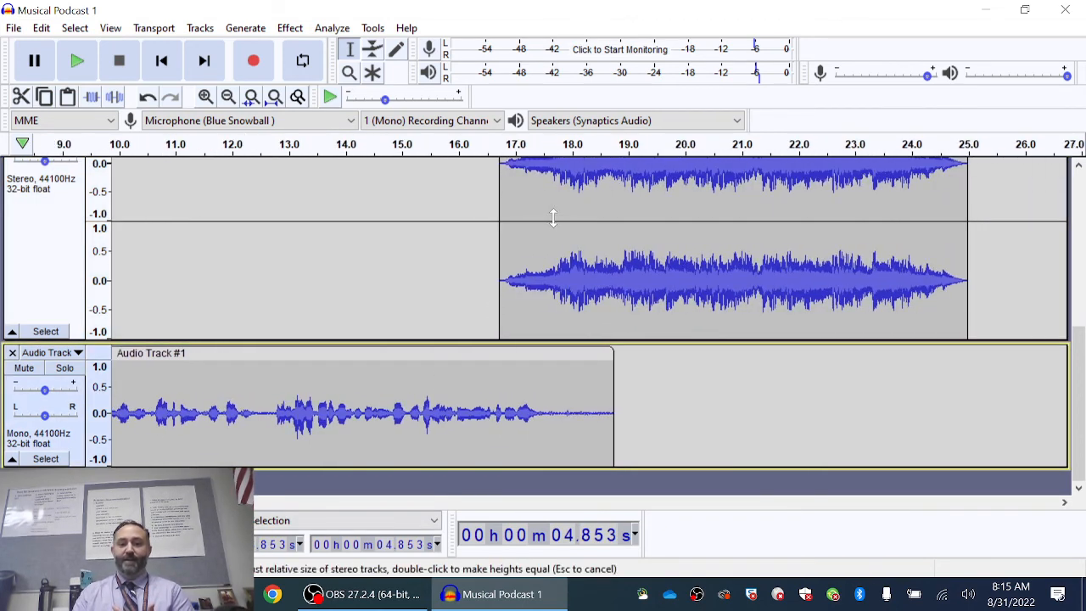
left_click(552, 219)
scroll(586, 246, "up", 2)
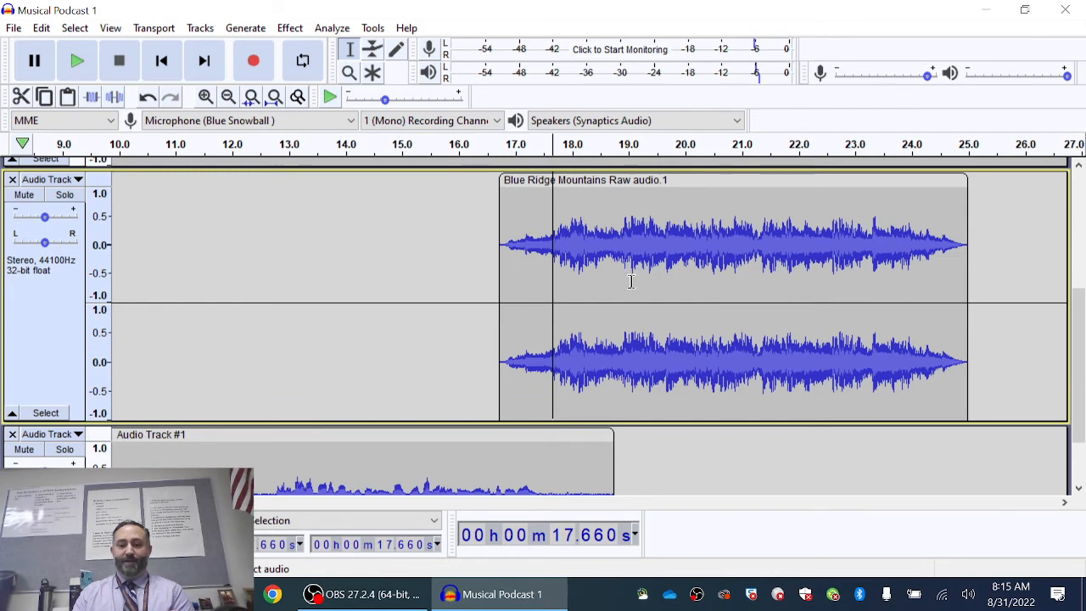
left_click(943, 463)
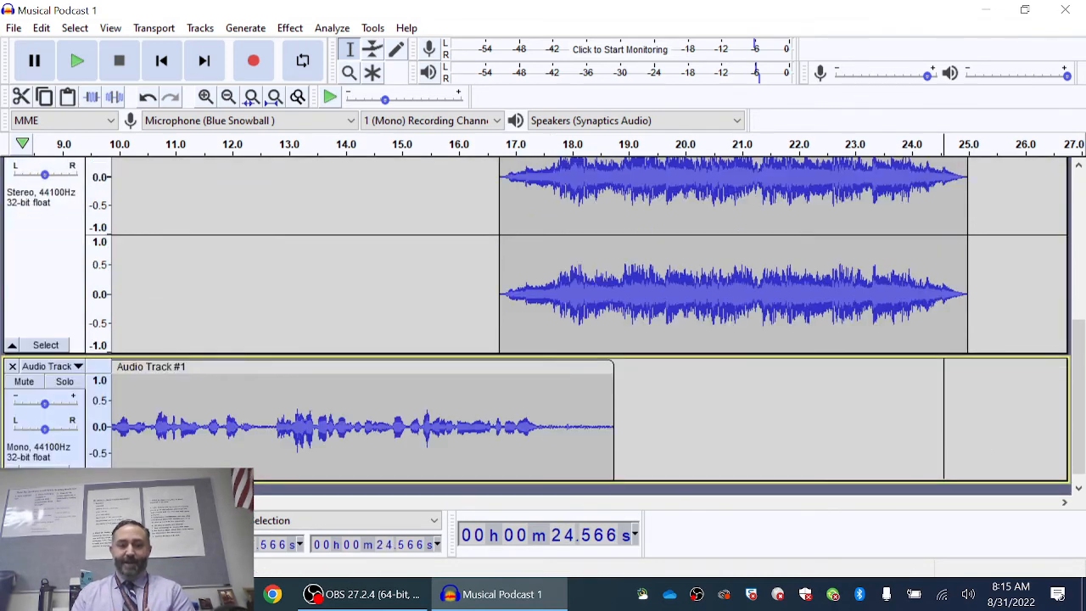
scroll(623, 337, "right", 5)
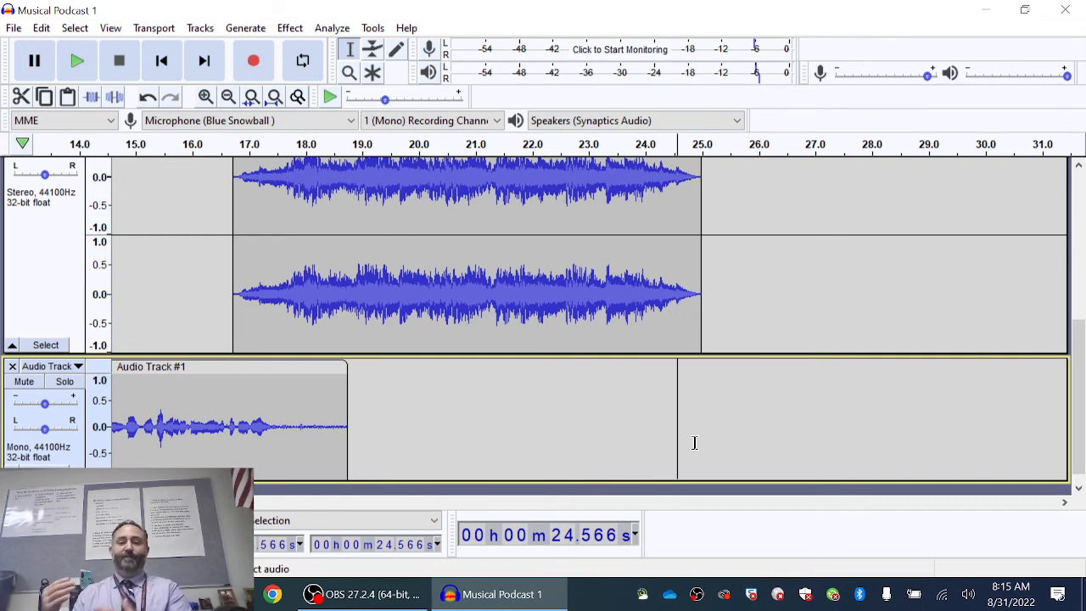
right_click(695, 596)
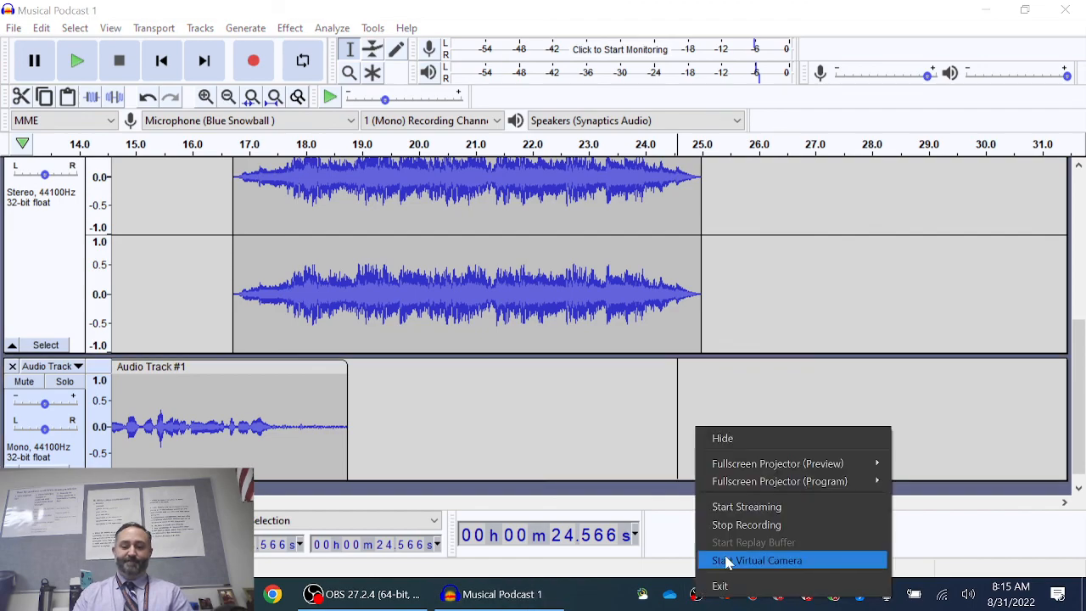